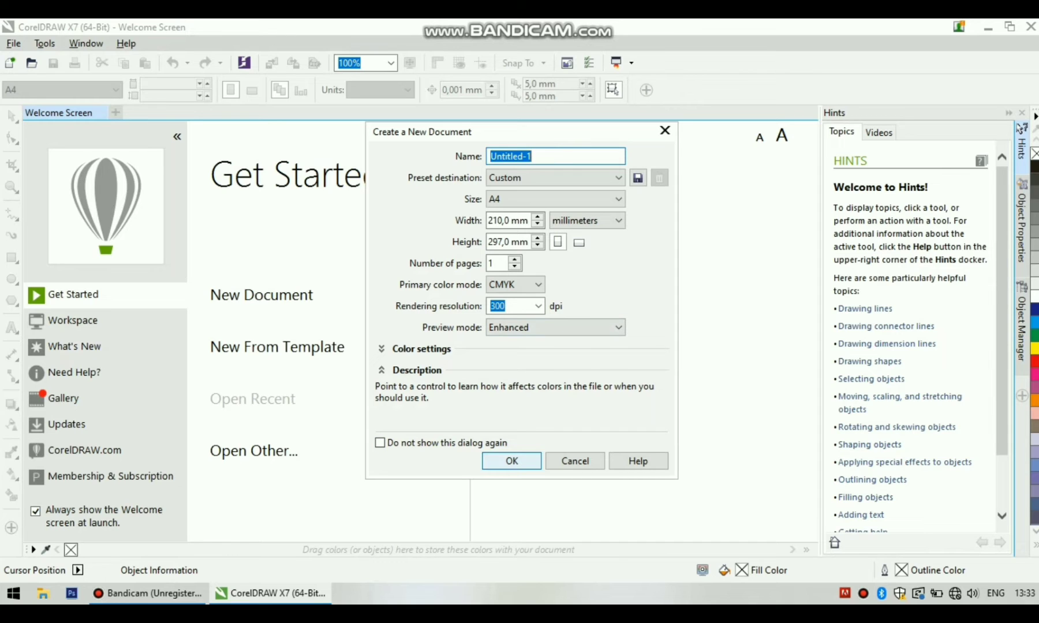
Create a blank A4 document and draw a rectangle near the top of the page
{"action": "left_click", "coordinate": [512, 460]}
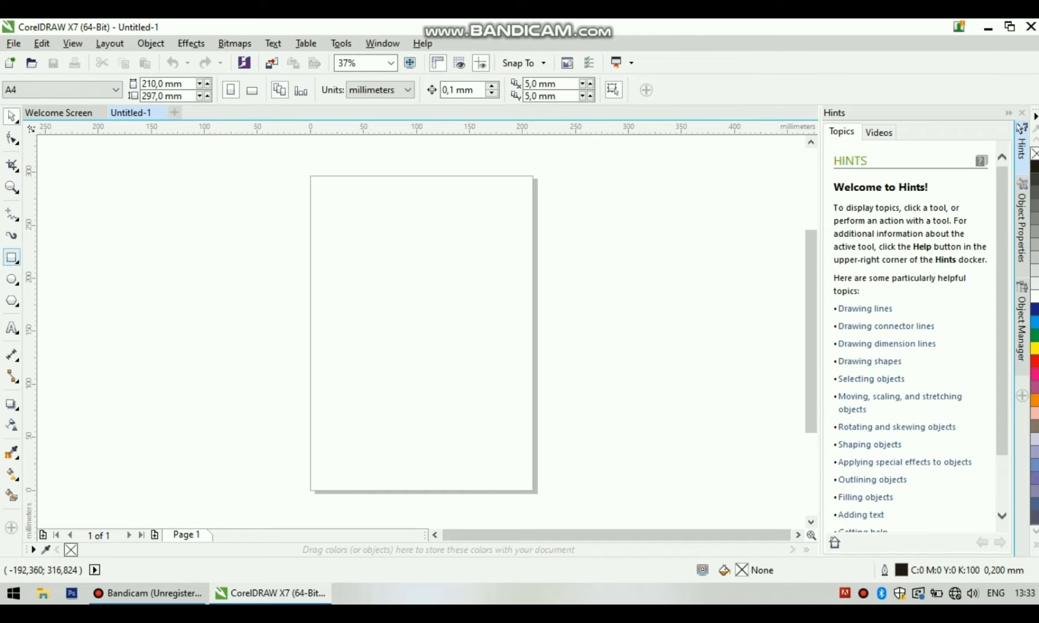
{"action": "left_click", "coordinate": [12, 257]}
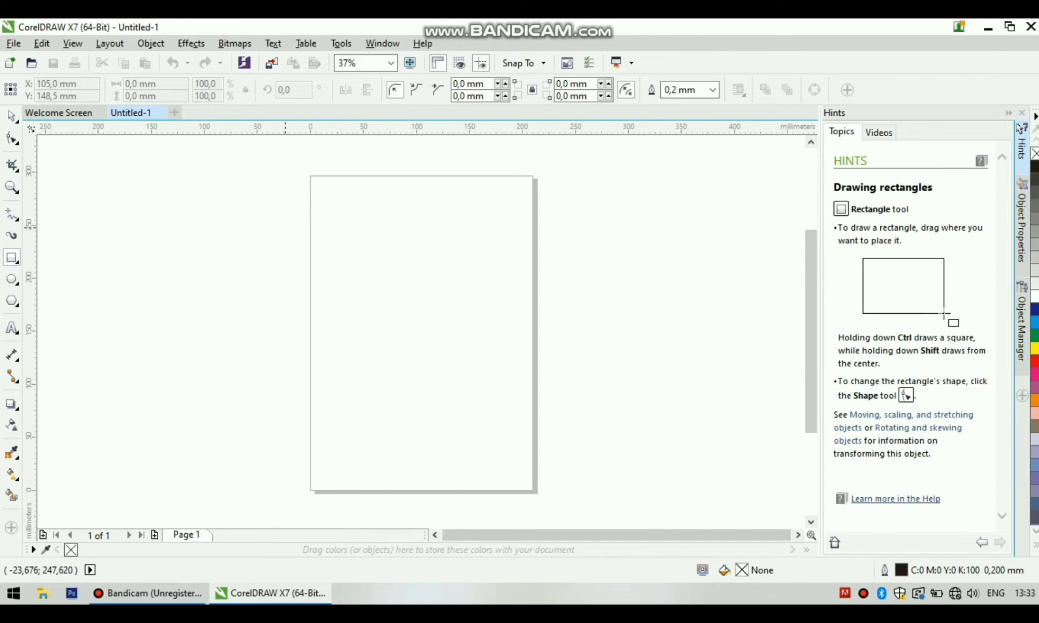
{"action": "mouse_move", "coordinate": [353, 204]}
{"action": "left_mouse_down"}
{"action": "mouse_move", "coordinate": [428, 223]}
{"action": "mouse_move", "coordinate": [470, 261]}
{"action": "left_mouse_up"}
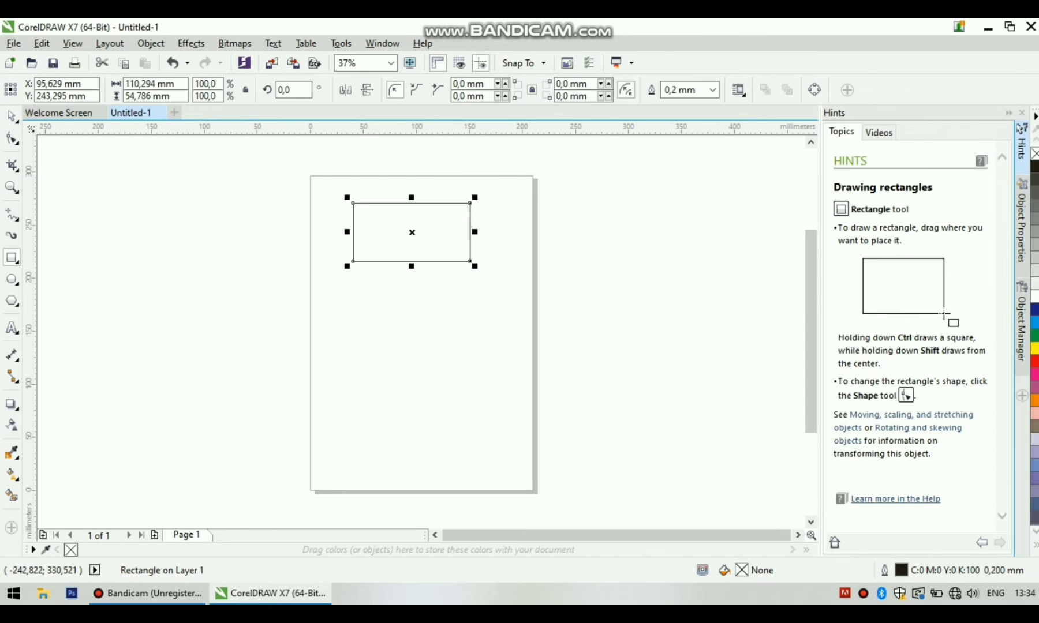
Nudge the rectangle slightly right, then undo a trial rotation so it stays unrotated
{"action": "key", "text": "space"}
{"action": "mouse_move", "coordinate": [409, 215]}
{"action": "left_mouse_down"}
{"action": "mouse_move", "coordinate": [418, 292]}
{"action": "mouse_move", "coordinate": [418, 214]}
{"action": "left_mouse_up"}
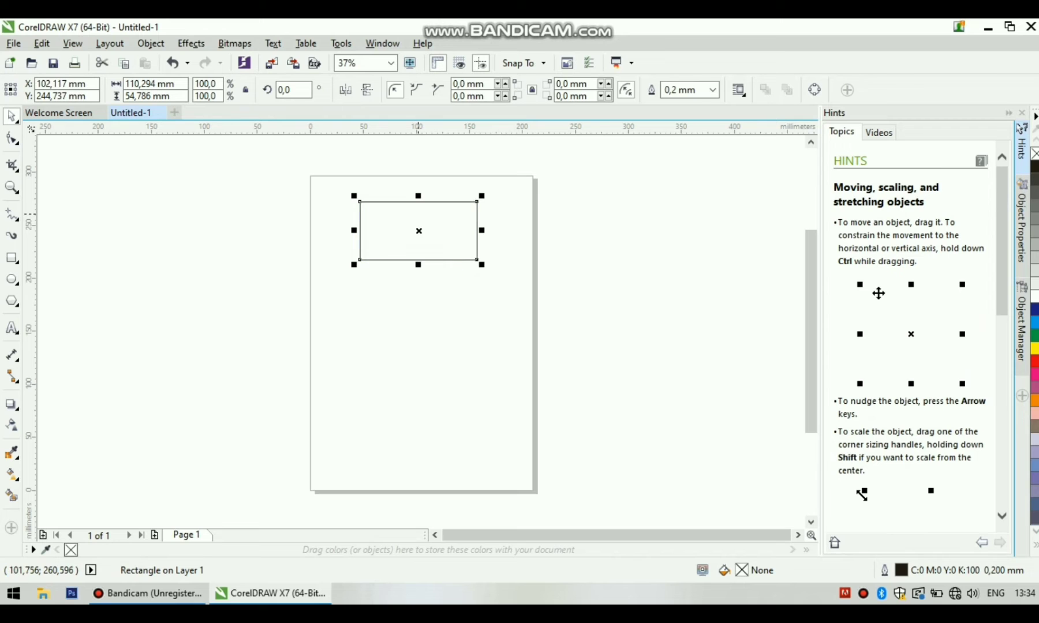
{"action": "left_click", "coordinate": [419, 230]}
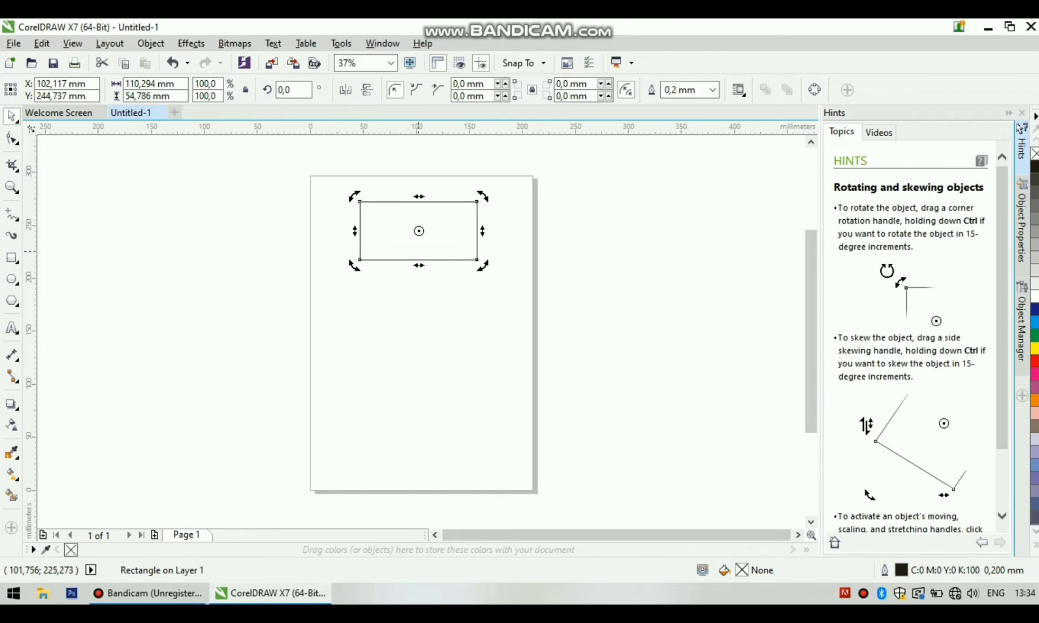
{"action": "mouse_move", "coordinate": [419, 260]}
{"action": "left_mouse_down"}
{"action": "mouse_move", "coordinate": [385, 244]}
{"action": "mouse_move", "coordinate": [385, 202]}
{"action": "mouse_move", "coordinate": [430, 201]}
{"action": "mouse_move", "coordinate": [444, 173]}
{"action": "mouse_move", "coordinate": [418, 258]}
{"action": "left_mouse_up"}
{"action": "key", "text": "ctrl+z"}
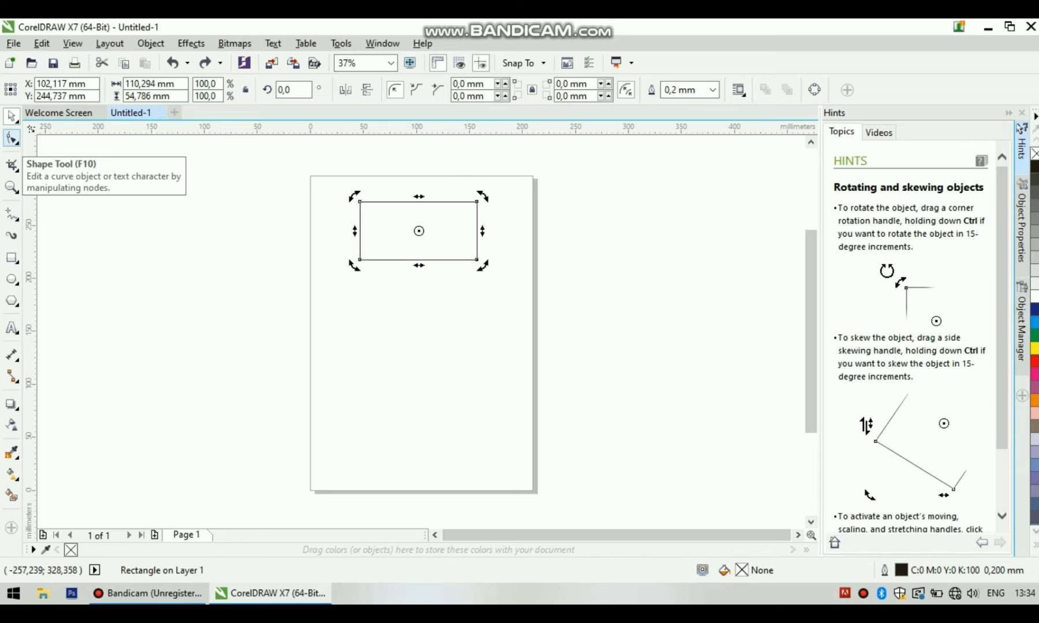
{"action": "left_click", "coordinate": [11, 138]}
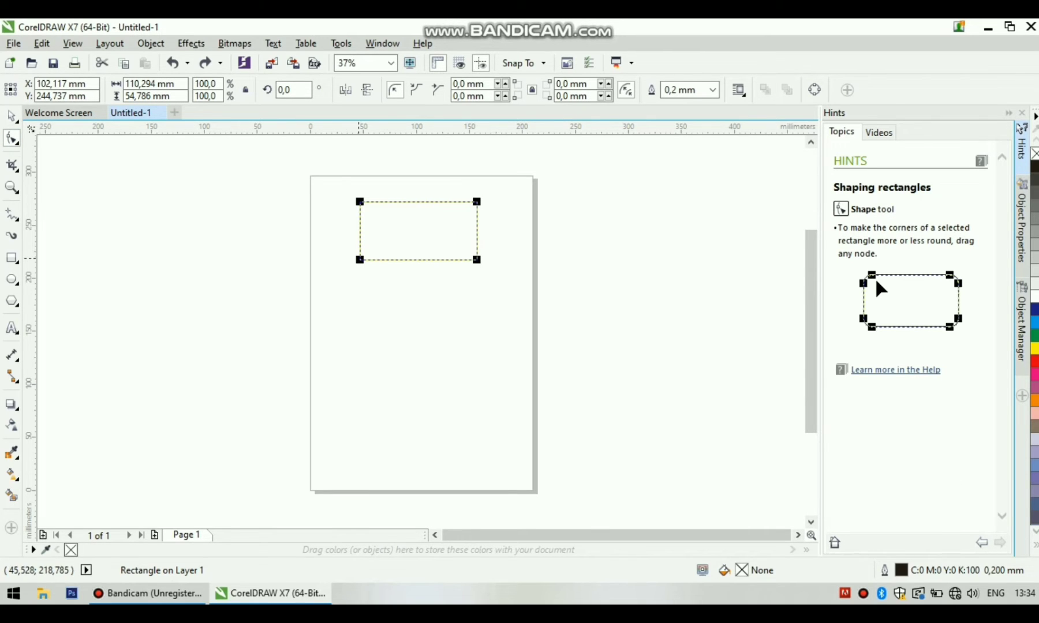
{"action": "mouse_move", "coordinate": [360, 259]}
{"action": "left_mouse_down"}
{"action": "mouse_move", "coordinate": [417, 270]}
{"action": "mouse_move", "coordinate": [359, 259]}
{"action": "left_mouse_up"}
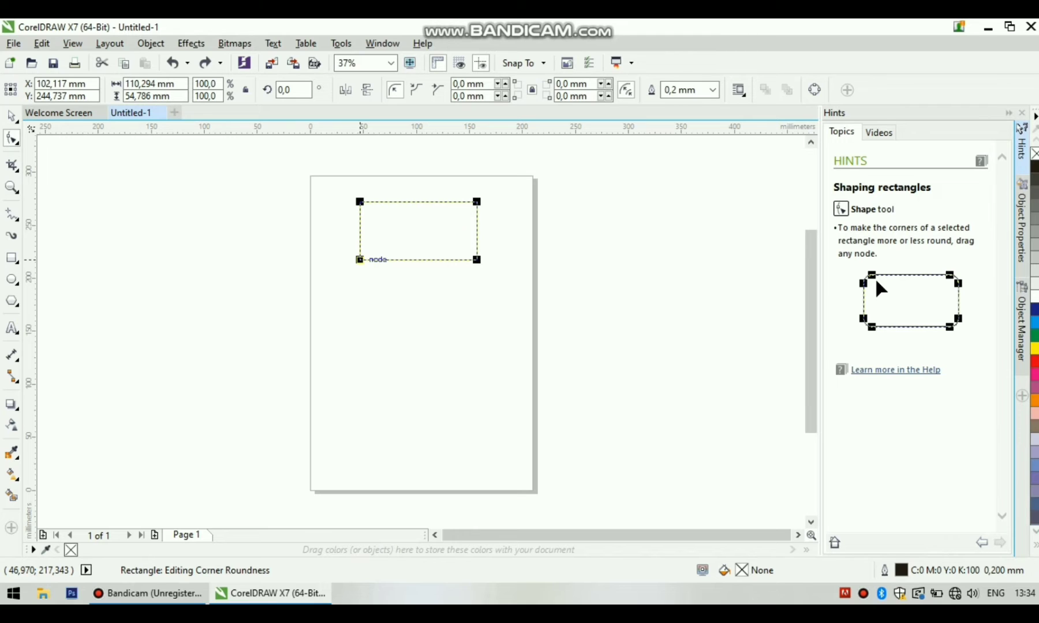
{"action": "left_click", "coordinate": [16, 142]}
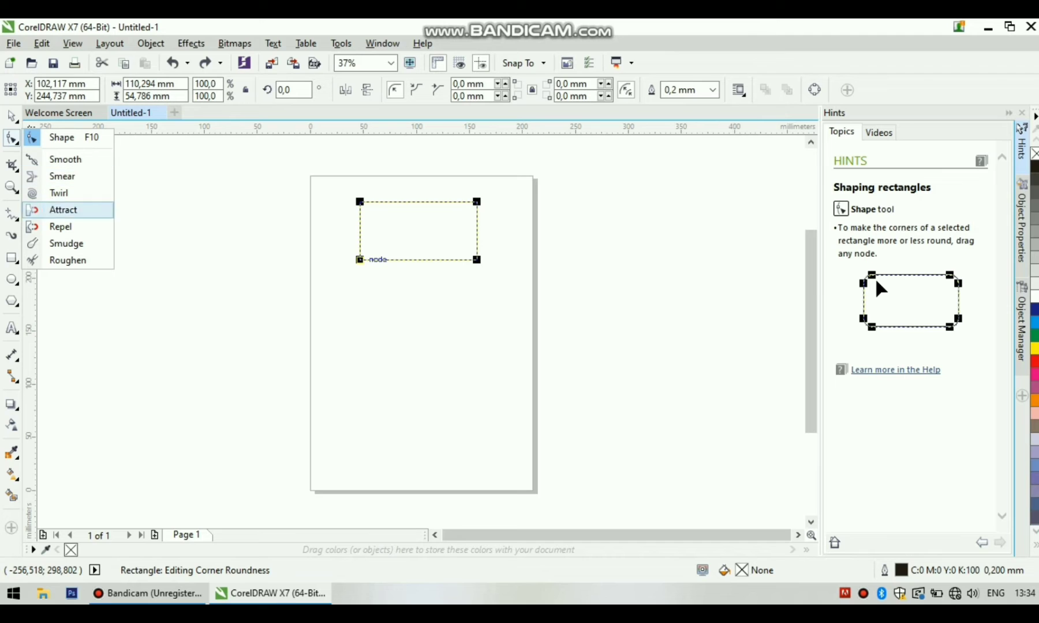
{"action": "left_click", "coordinate": [66, 243]}
{"action": "mouse_move", "coordinate": [374, 203]}
{"action": "left_mouse_down"}
{"action": "mouse_move", "coordinate": [391, 185]}
{"action": "mouse_move", "coordinate": [395, 204]}
{"action": "left_mouse_up"}
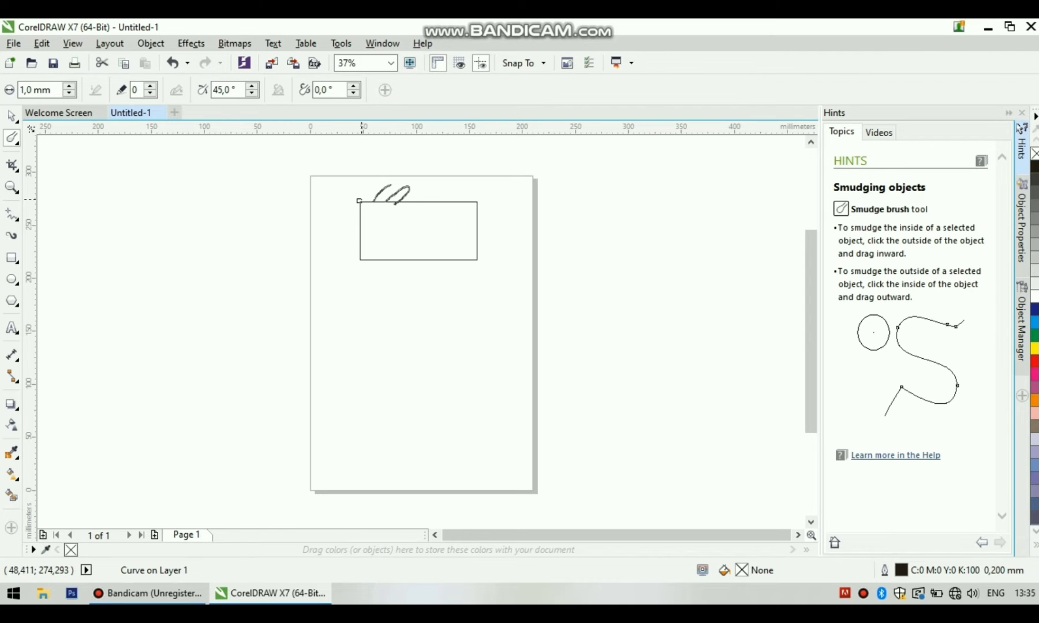
{"action": "left_click_drag", "start_coordinate": [372, 200], "coordinate": [376, 190]}
{"action": "left_click", "coordinate": [11, 137]}
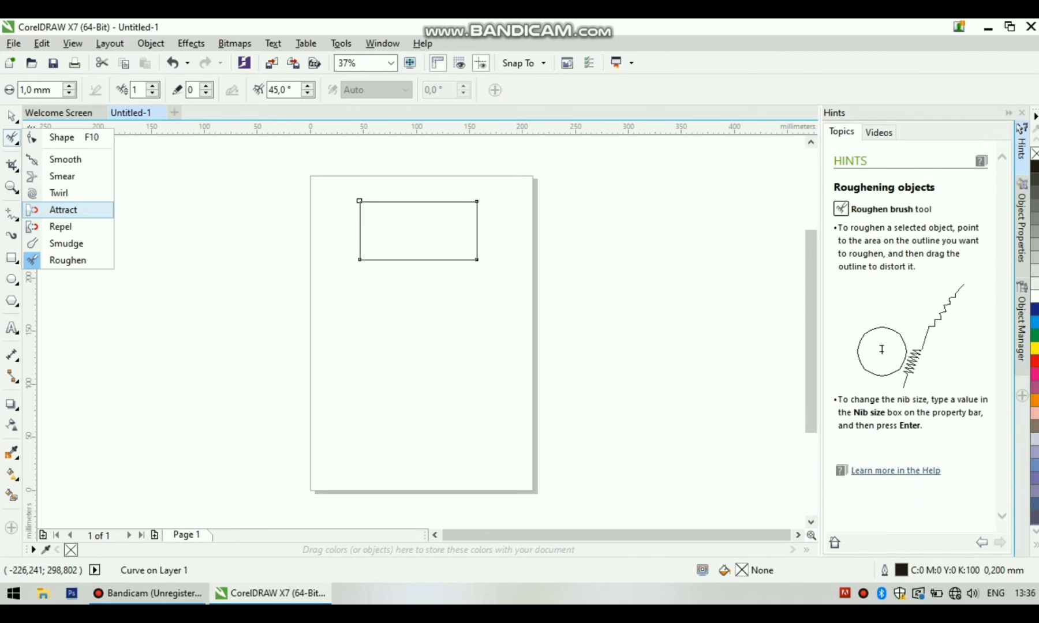
{"action": "left_click", "coordinate": [64, 210]}
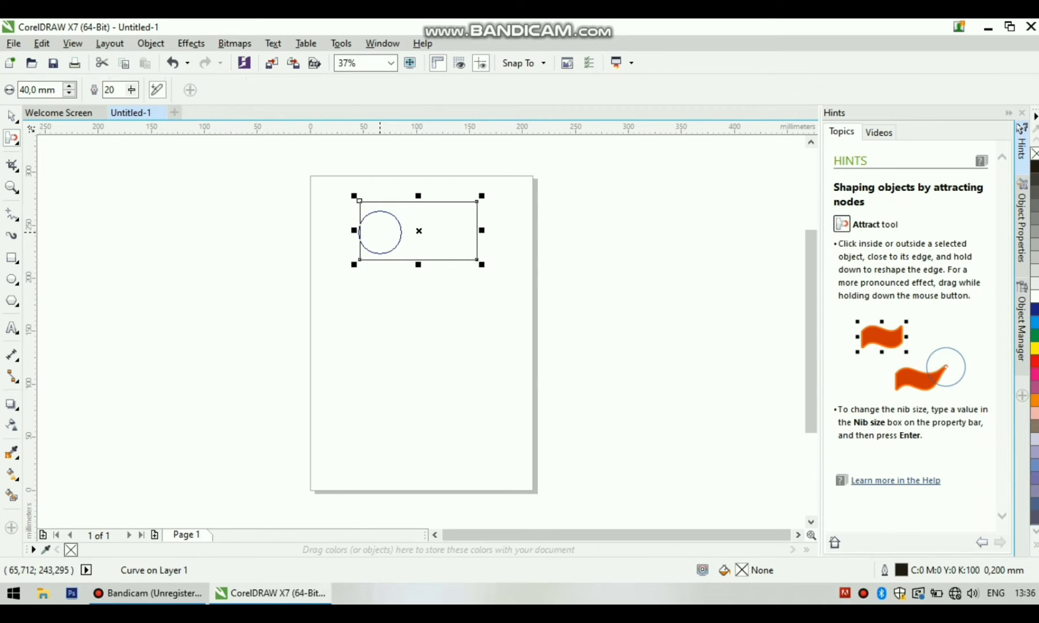
{"action": "left_click", "coordinate": [381, 233]}
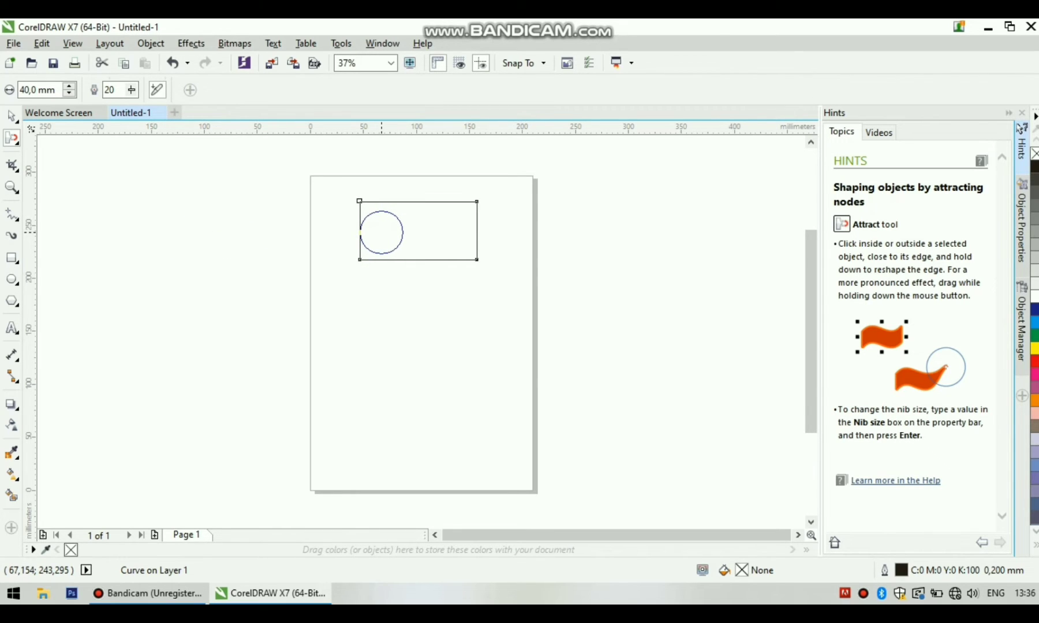
{"action": "mouse_move", "coordinate": [382, 233]}
{"action": "left_mouse_down"}
{"action": "mouse_move", "coordinate": [383, 198]}
{"action": "mouse_move", "coordinate": [383, 238]}
{"action": "left_mouse_up"}
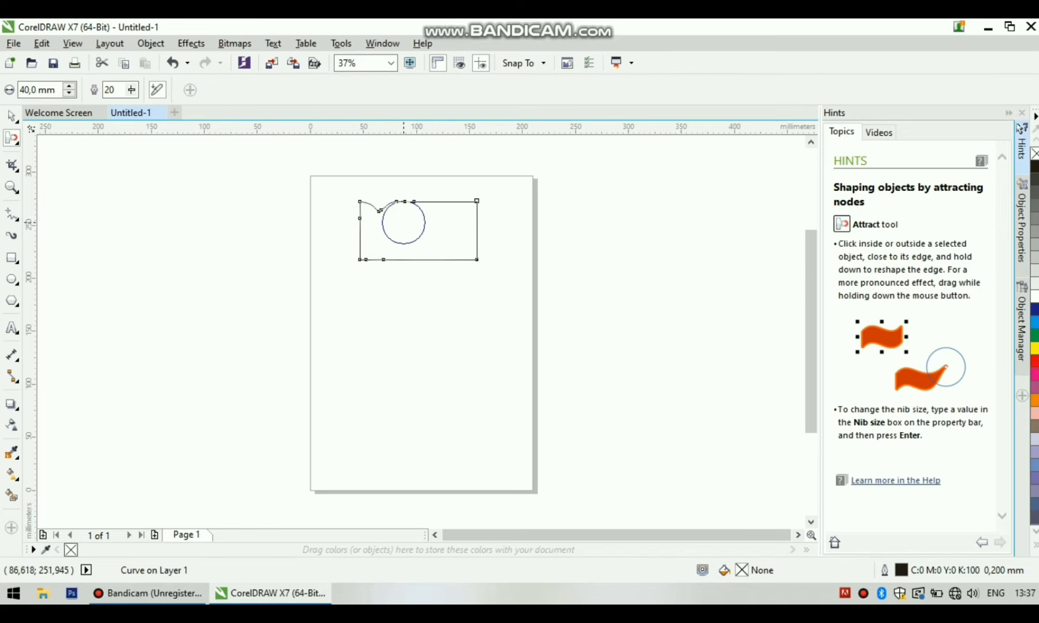
{"action": "left_click_drag", "start_coordinate": [414, 202], "coordinate": [413, 237]}
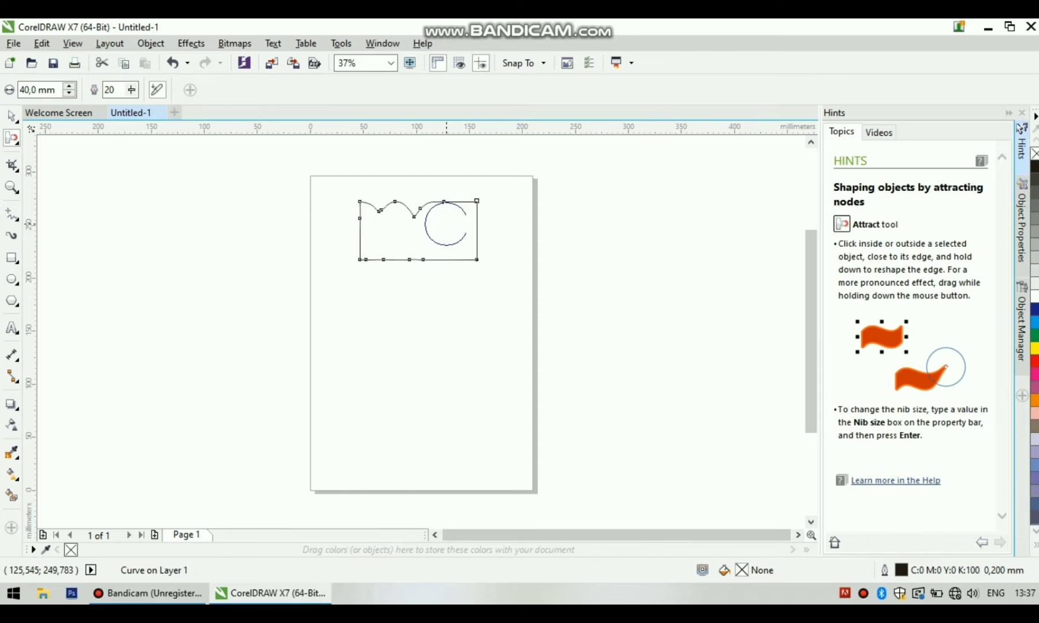
{"action": "left_click_drag", "start_coordinate": [457, 209], "coordinate": [459, 232]}
{"action": "key", "text": "ctrl+z"}
{"action": "key", "text": "ctrl+z"}
{"action": "key", "text": "ctrl+z"}
{"action": "key", "text": "ctrl+z"}
{"action": "left_click", "coordinate": [13, 138]}
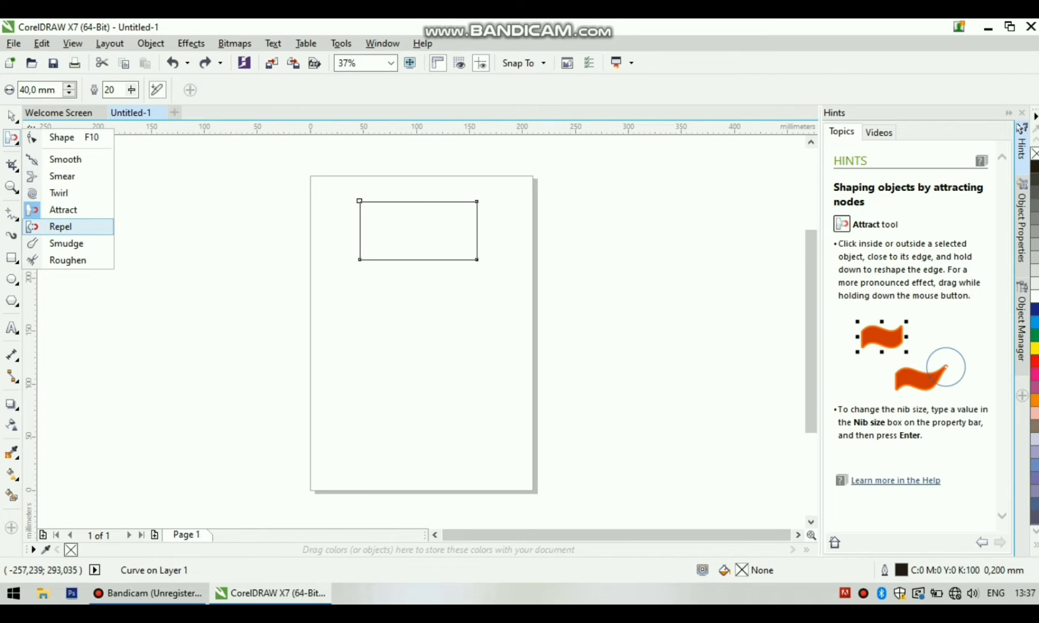
{"action": "left_click", "coordinate": [61, 227]}
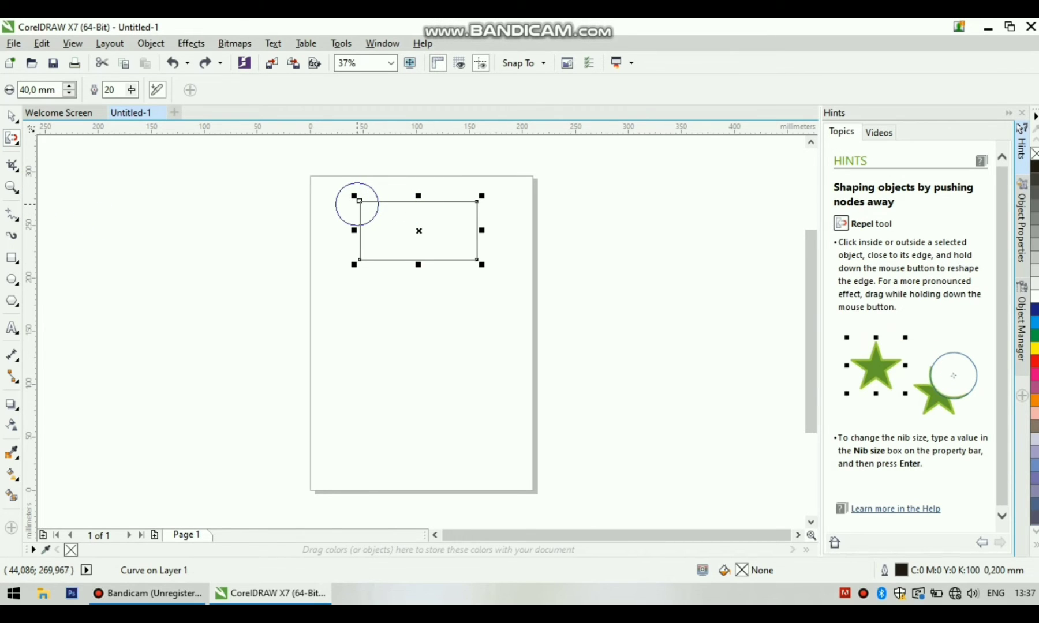
{"action": "left_click_drag", "start_coordinate": [357, 203], "coordinate": [378, 227]}
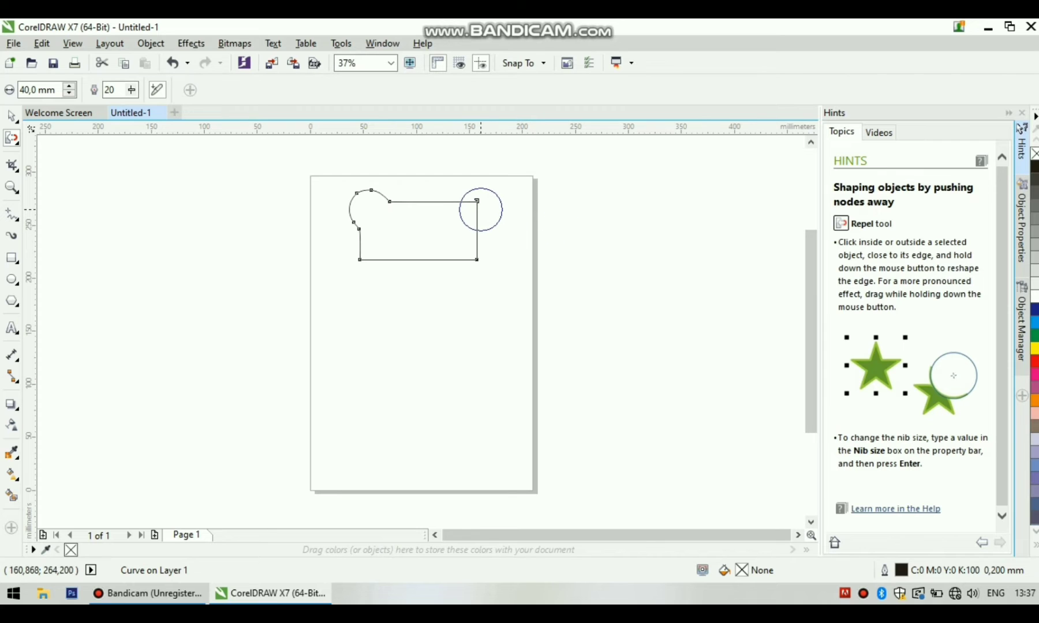
{"action": "mouse_move", "coordinate": [477, 204]}
{"action": "left_mouse_down"}
{"action": "mouse_move", "coordinate": [458, 215]}
{"action": "mouse_move", "coordinate": [430, 194]}
{"action": "mouse_move", "coordinate": [457, 185]}
{"action": "mouse_move", "coordinate": [456, 257]}
{"action": "left_mouse_up"}
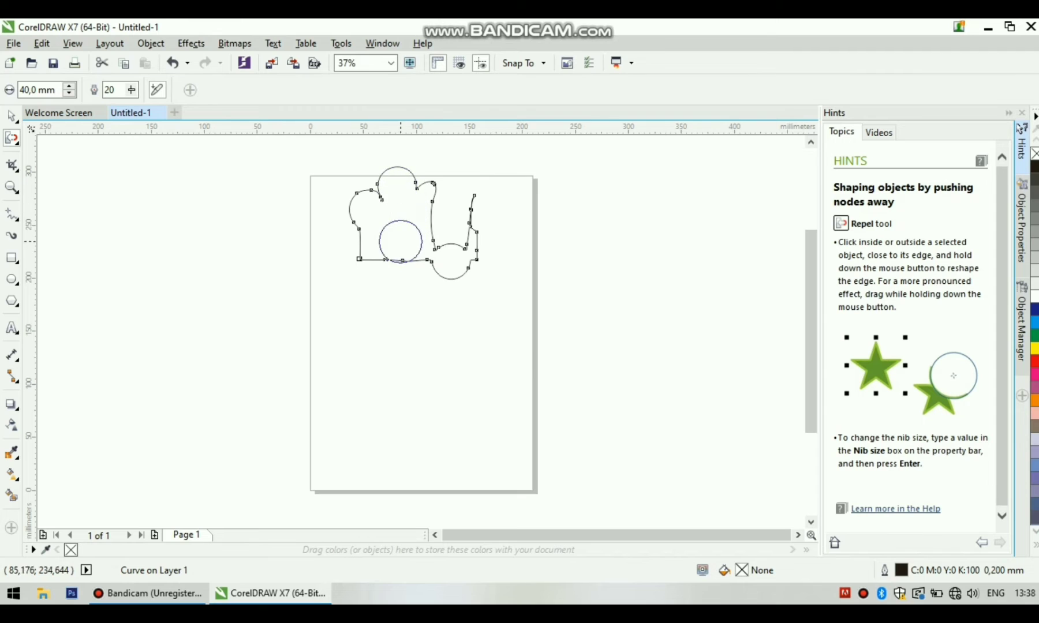
{"action": "key", "text": "ctrl+z"}
{"action": "left_click", "coordinate": [11, 166]}
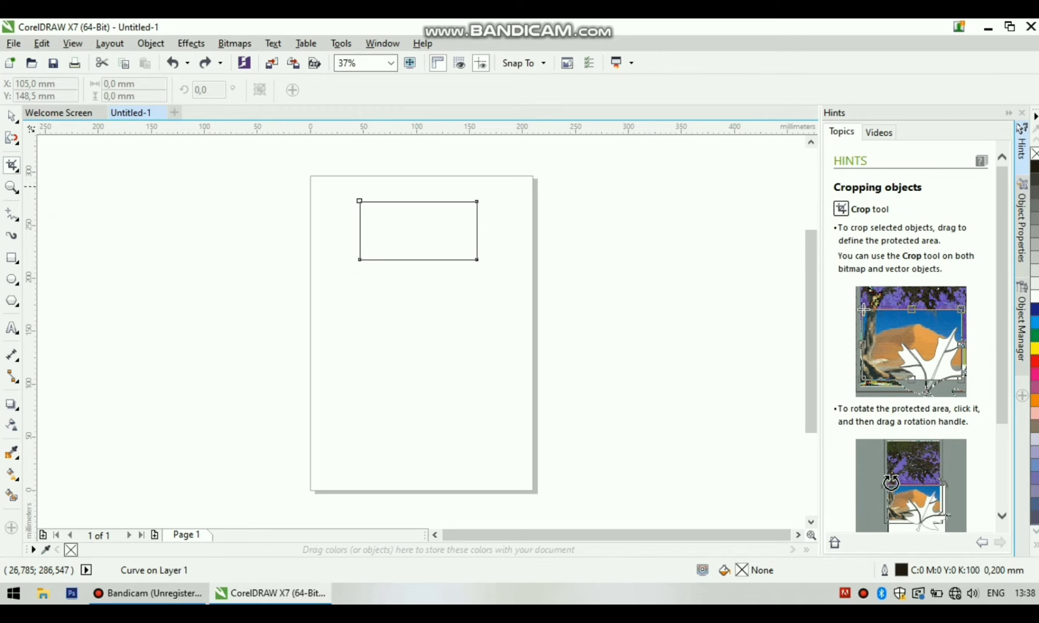
Crop the rectangle to its left part and cut it along a curved Knife line
{"action": "left_click_drag", "start_coordinate": [341, 186], "coordinate": [400, 278]}
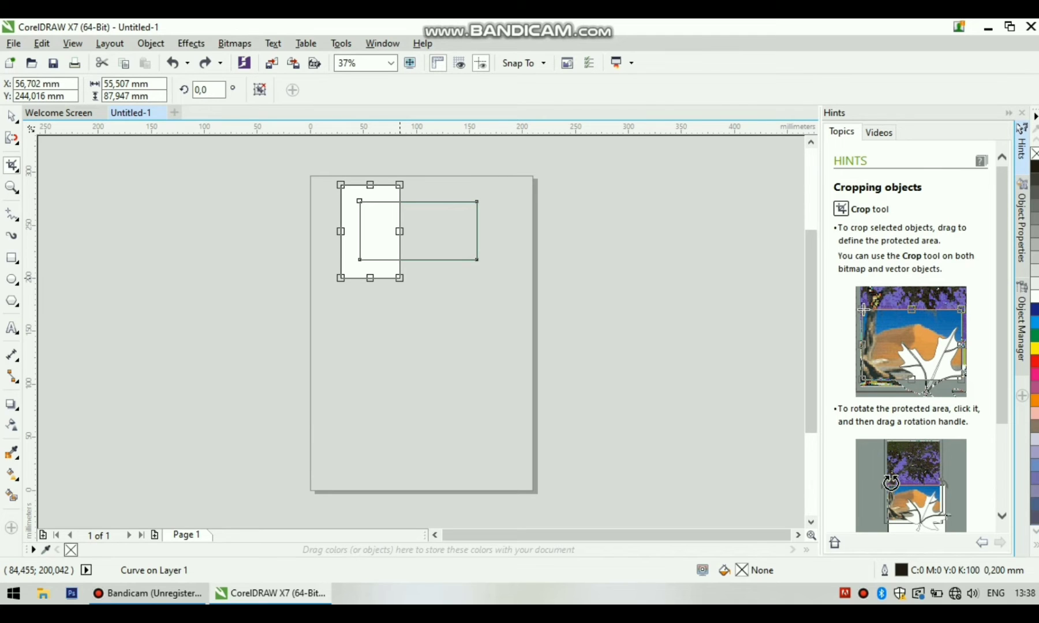
{"action": "key", "text": "Return"}
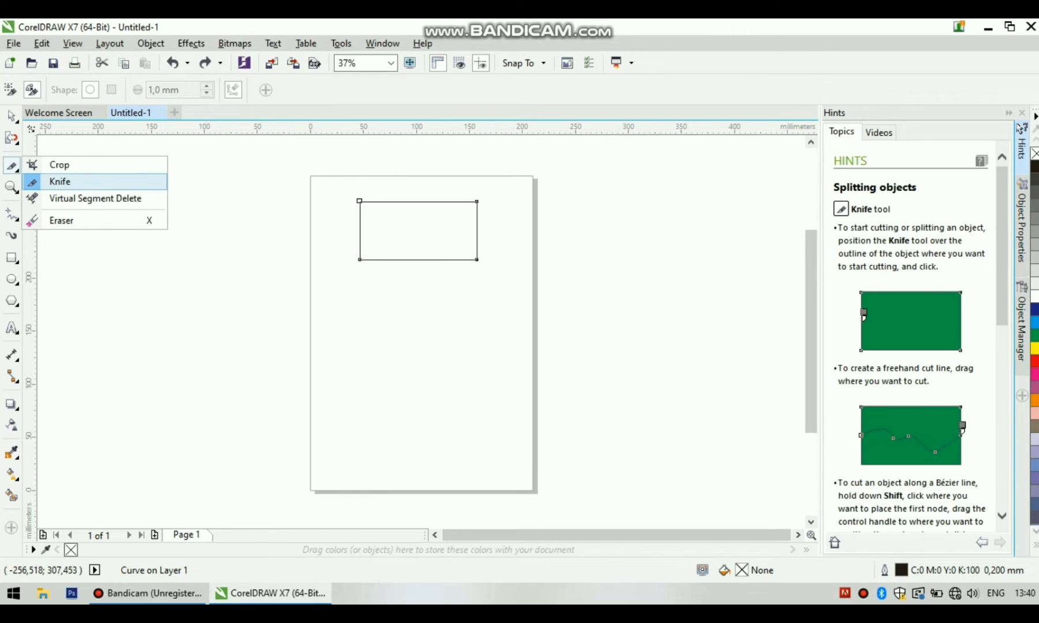
{"action": "left_click", "coordinate": [60, 181]}
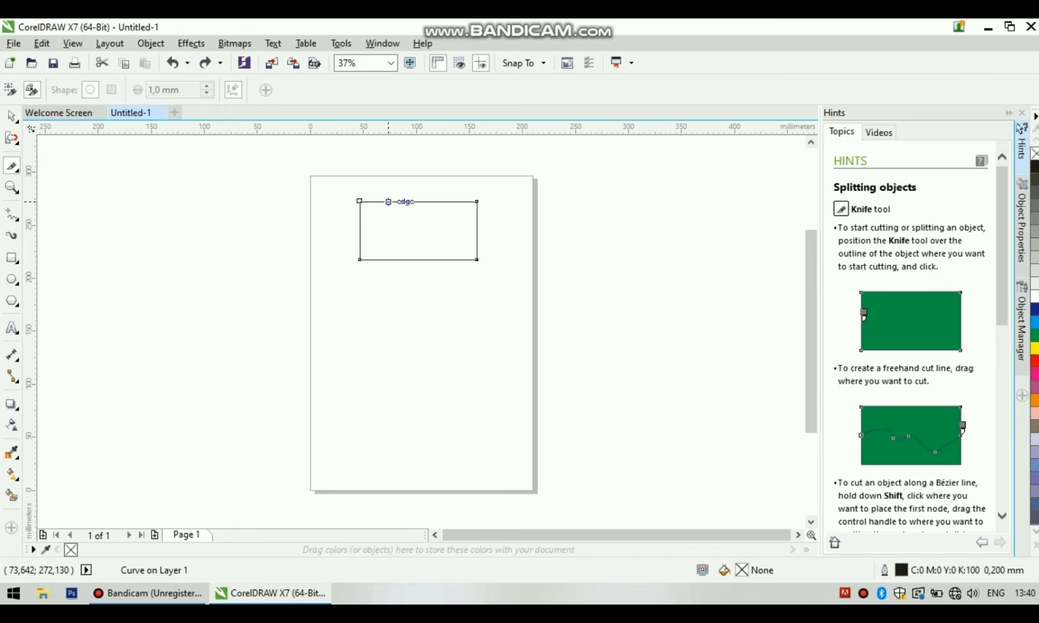
{"action": "left_click_drag", "start_coordinate": [391, 201], "coordinate": [454, 259]}
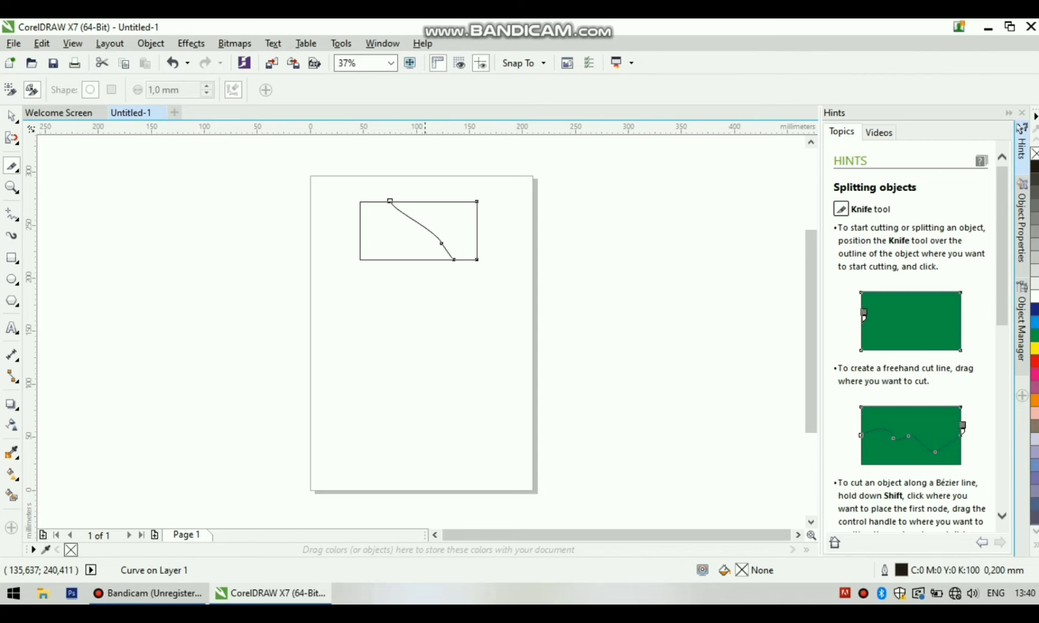
Move the cut-off piece down and right, then undo the move and the knife cut
{"action": "key", "text": "space"}
{"action": "left_click_drag", "start_coordinate": [447, 223], "coordinate": [478, 291]}
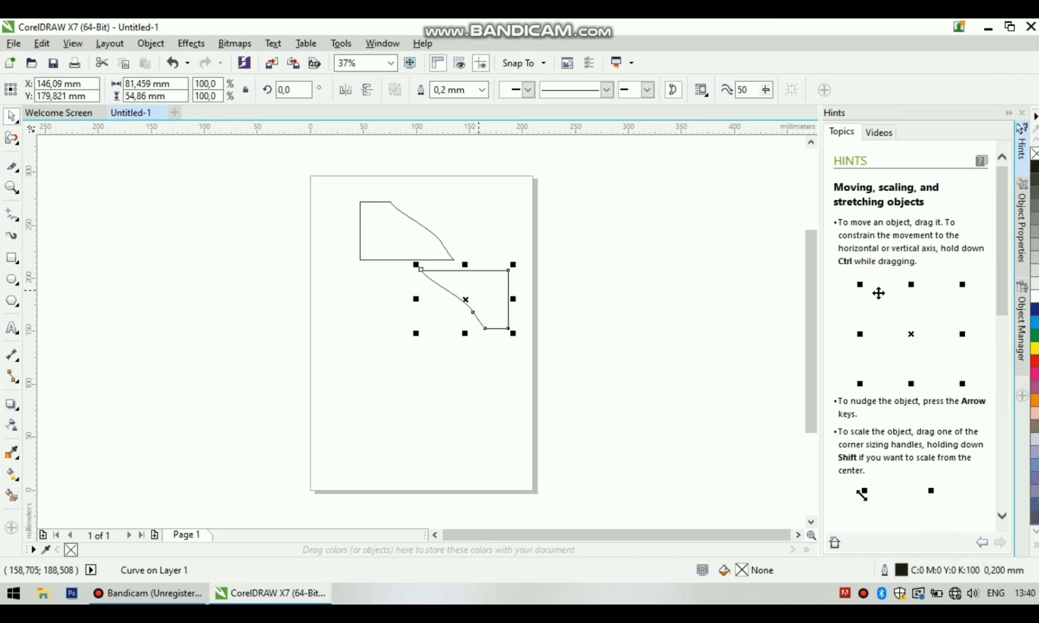
{"action": "key", "text": "ctrl+z"}
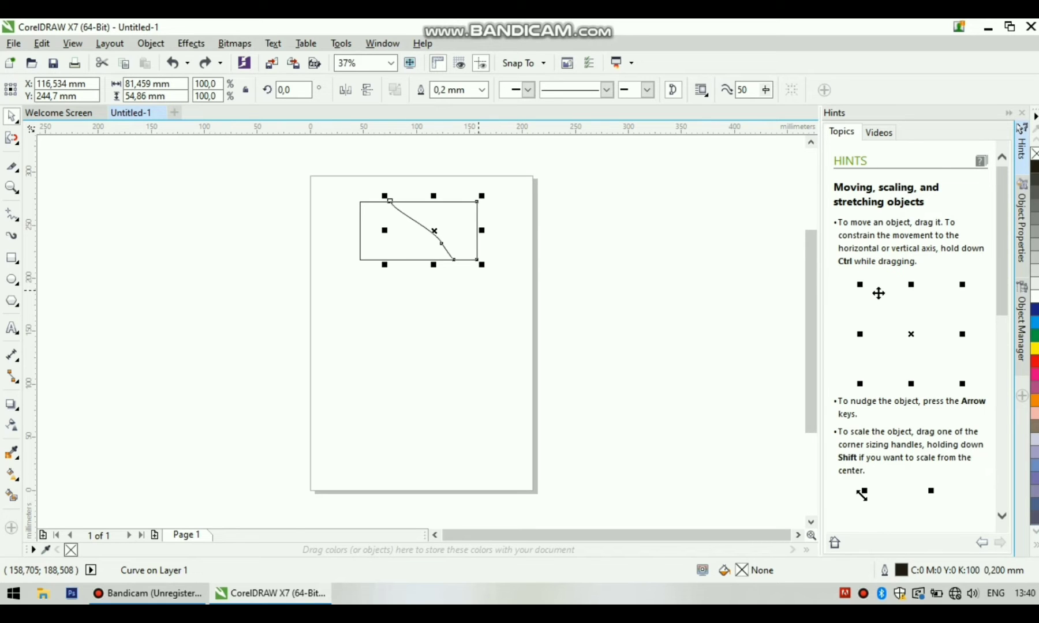
{"action": "key", "text": "ctrl+z"}
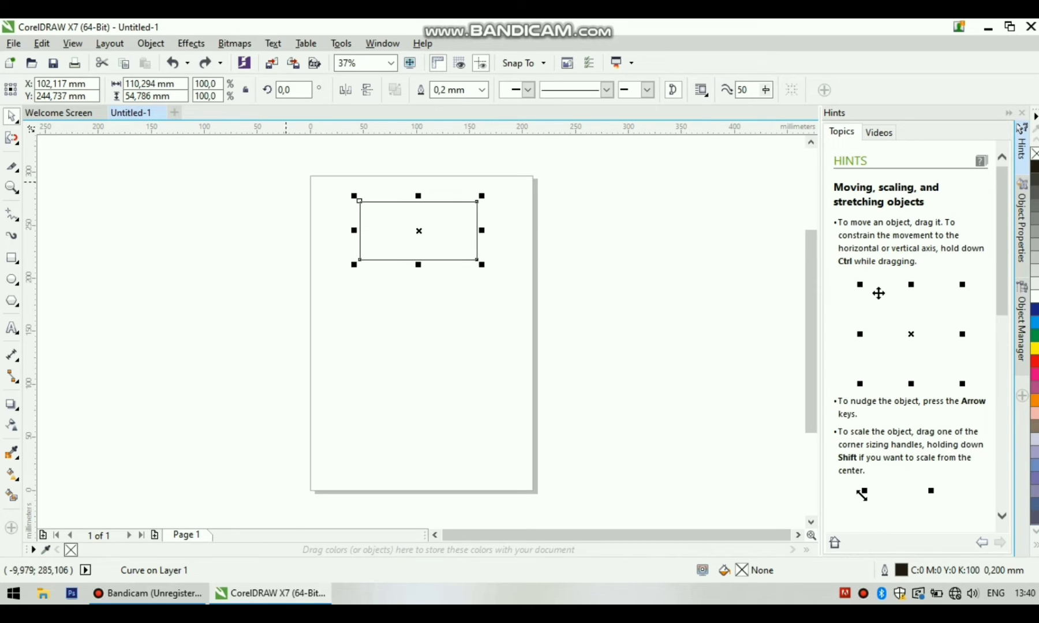
{"action": "left_click", "coordinate": [12, 167]}
Erase a few trial strokes inside the rectangle with the Eraser, then undo them
{"action": "left_click", "coordinate": [62, 221]}
{"action": "left_click_drag", "start_coordinate": [399, 205], "coordinate": [416, 224]}
{"action": "left_click", "coordinate": [445, 217]}
{"action": "mouse_move", "coordinate": [447, 218]}
{"action": "left_mouse_down"}
{"action": "mouse_move", "coordinate": [455, 246]}
{"action": "mouse_move", "coordinate": [422, 258]}
{"action": "left_mouse_up"}
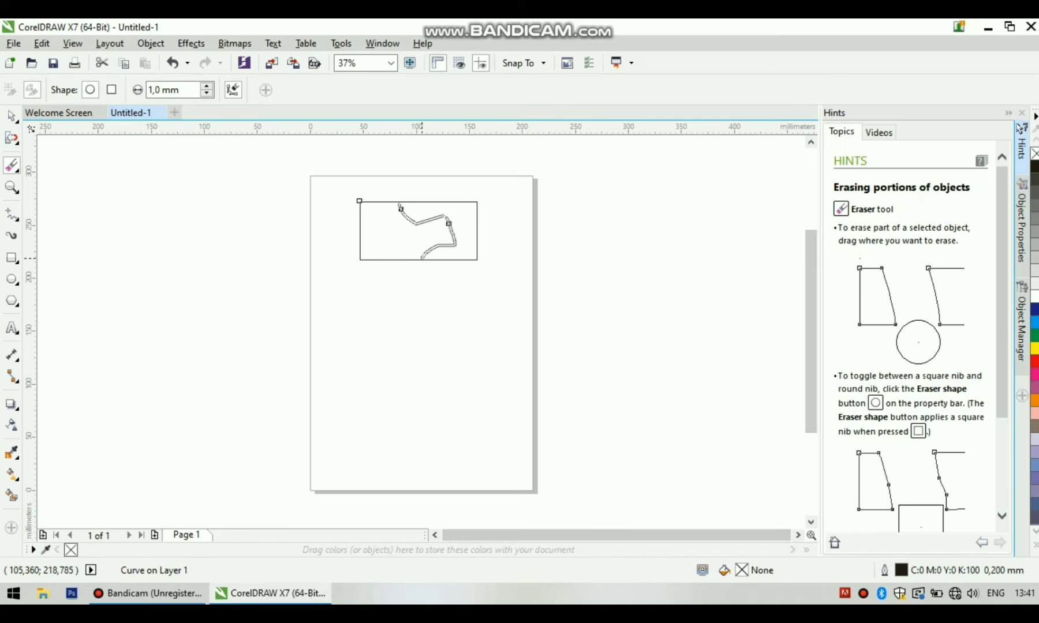
{"action": "left_click_drag", "start_coordinate": [435, 211], "coordinate": [451, 222]}
{"action": "key", "text": "ctrl+z"}
{"action": "key", "text": "ctrl+z"}
{"action": "key", "text": "ctrl+z"}
{"action": "key", "text": "ctrl+z"}
{"action": "key", "text": "ctrl+z"}
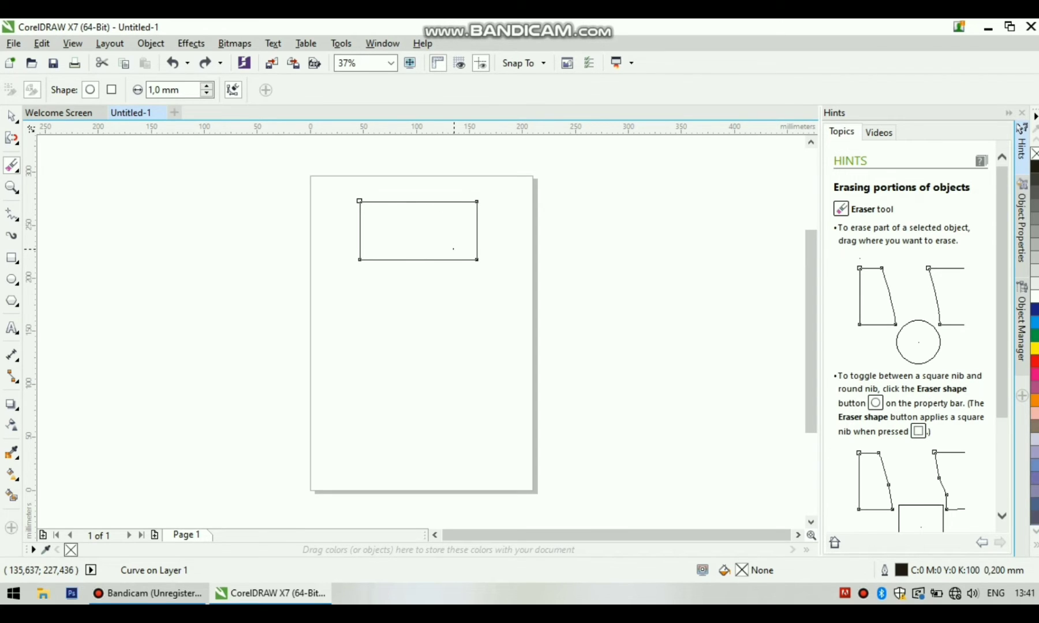
Split the rectangle with a Knife cut from its top edge down to the right
{"action": "left_click", "coordinate": [12, 167]}
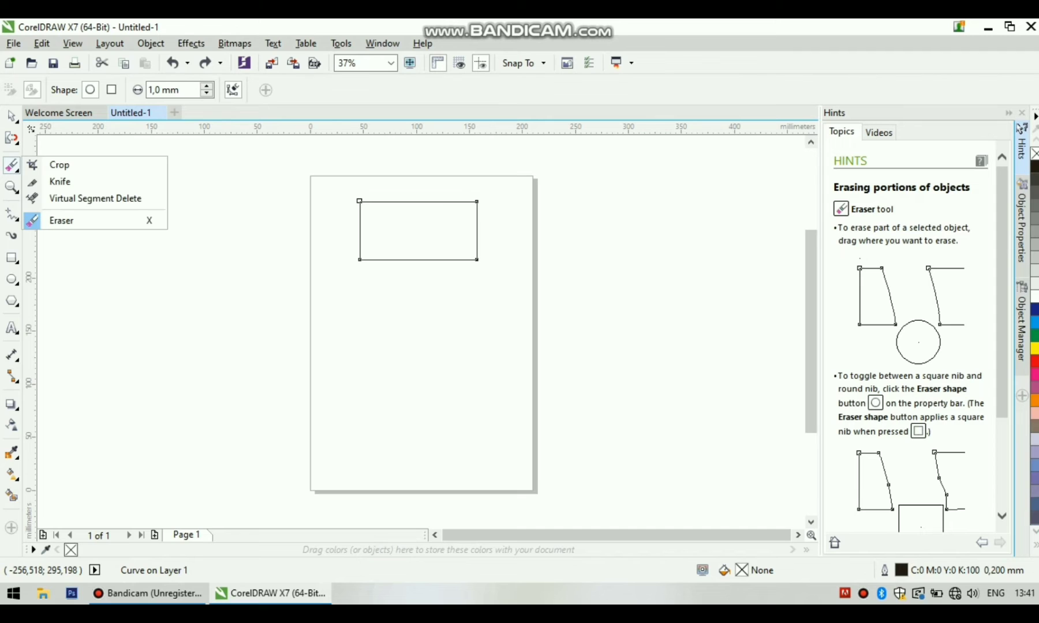
{"action": "left_click", "coordinate": [52, 199]}
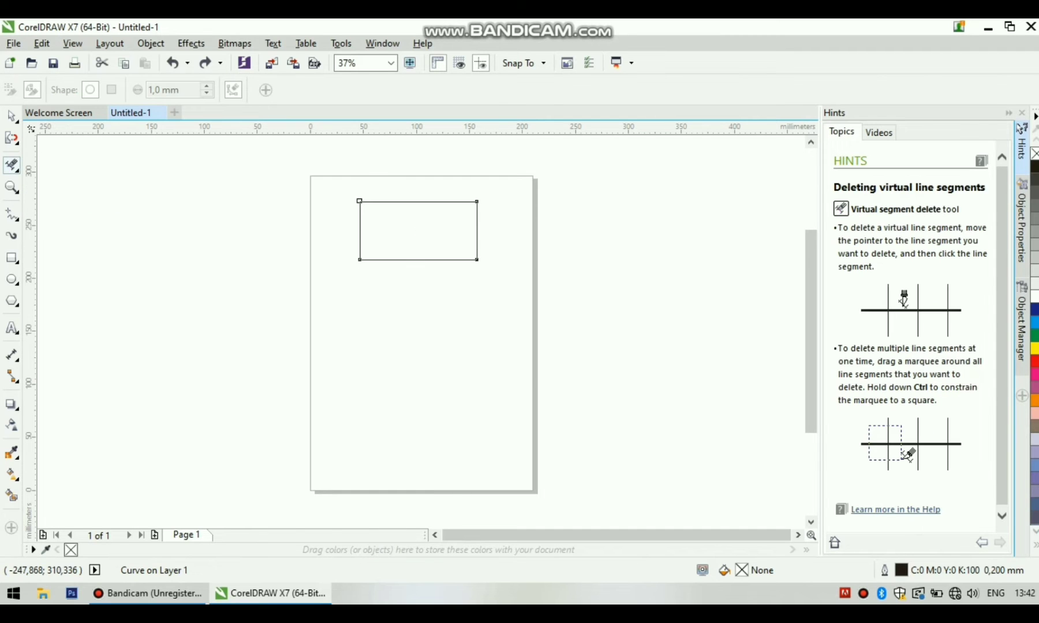
{"action": "left_click", "coordinate": [12, 166]}
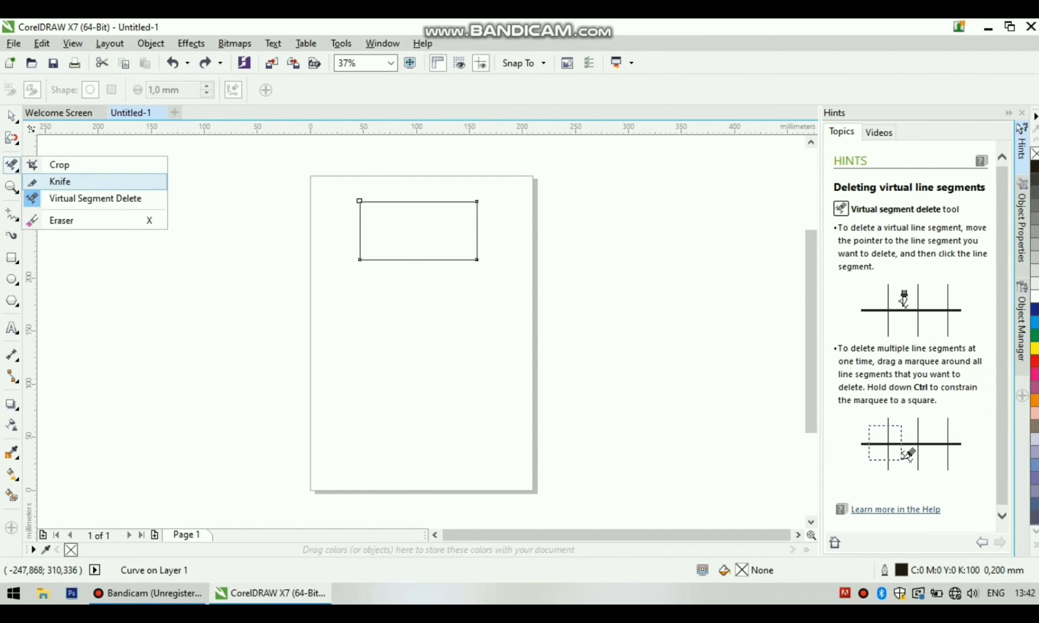
{"action": "left_click", "coordinate": [60, 181]}
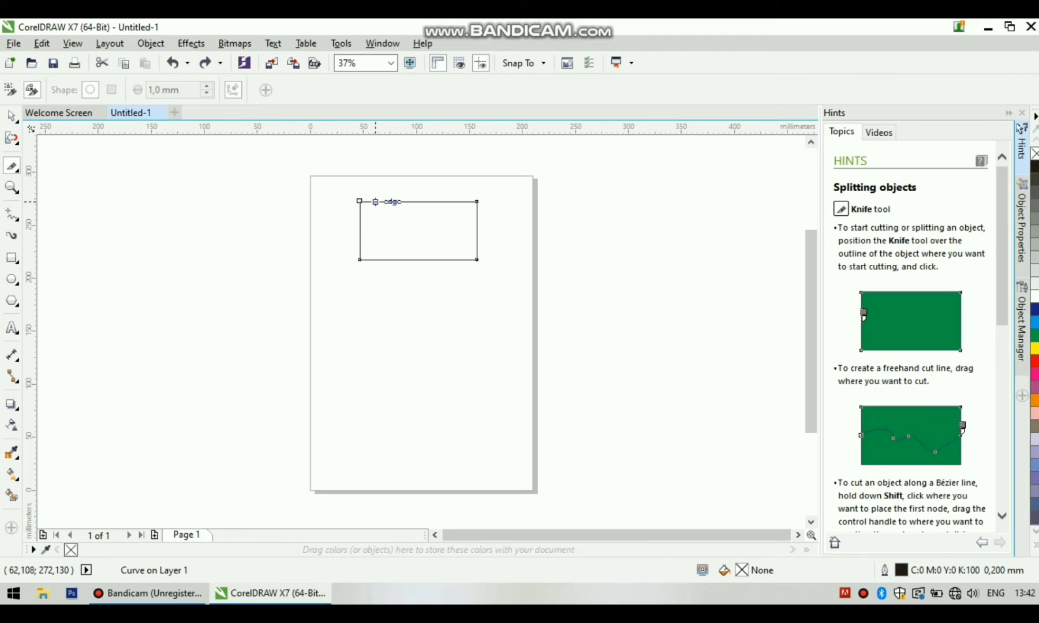
{"action": "left_click_drag", "start_coordinate": [376, 201], "coordinate": [444, 260]}
{"action": "left_click", "coordinate": [444, 260]}
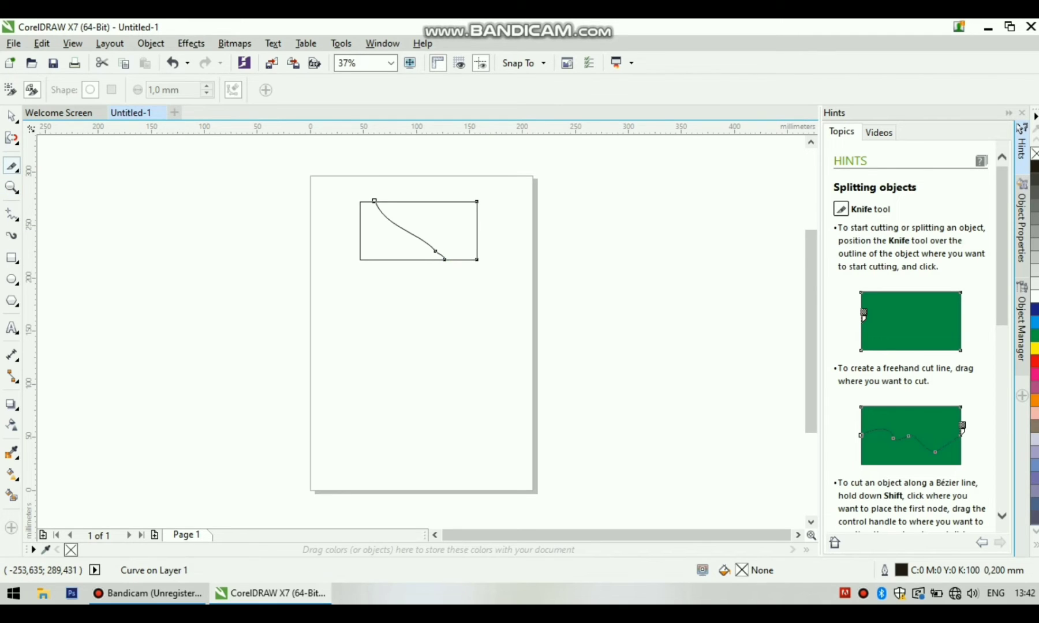
Erase small gaps in the rectangle's top edge and the cut curve
{"action": "left_click", "coordinate": [16, 169]}
{"action": "left_click", "coordinate": [61, 220]}
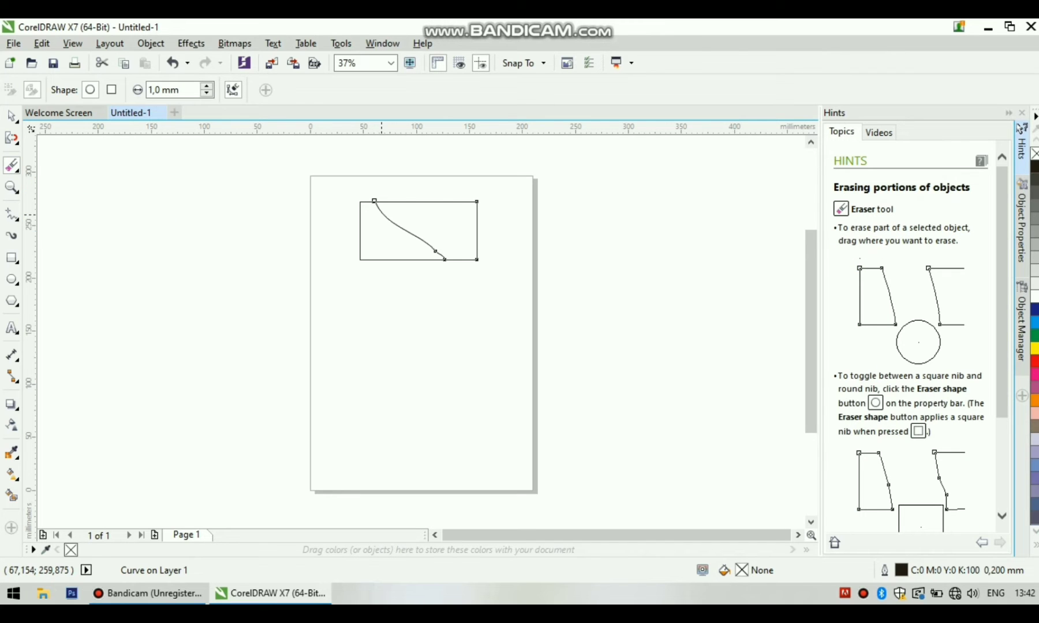
{"action": "left_click_drag", "start_coordinate": [381, 215], "coordinate": [391, 215]}
Undo the erasing and the cut, then zoom out twice and back in to 37%
{"action": "key", "text": "ctrl+z"}
{"action": "key", "text": "ctrl+z"}
{"action": "key", "text": "z"}
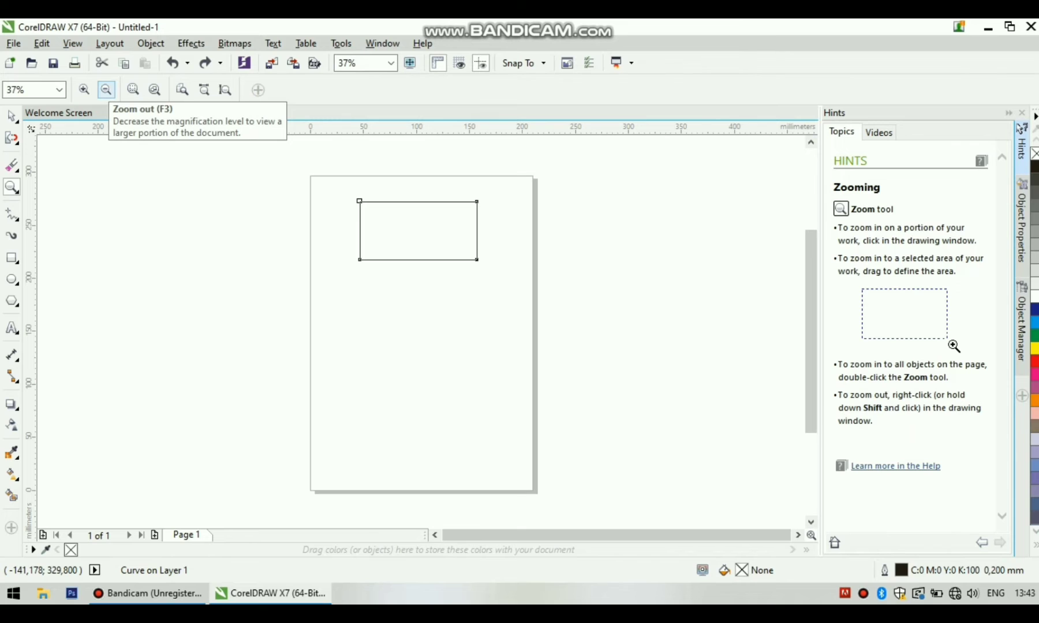
{"action": "left_click", "coordinate": [107, 89]}
{"action": "left_click", "coordinate": [107, 90]}
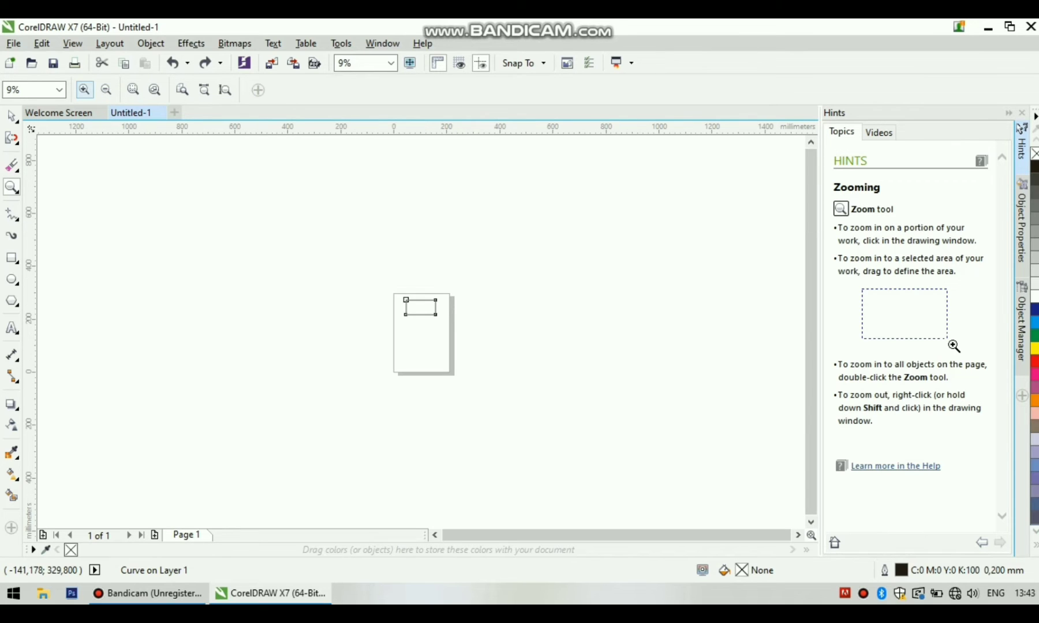
{"action": "left_click", "coordinate": [84, 89]}
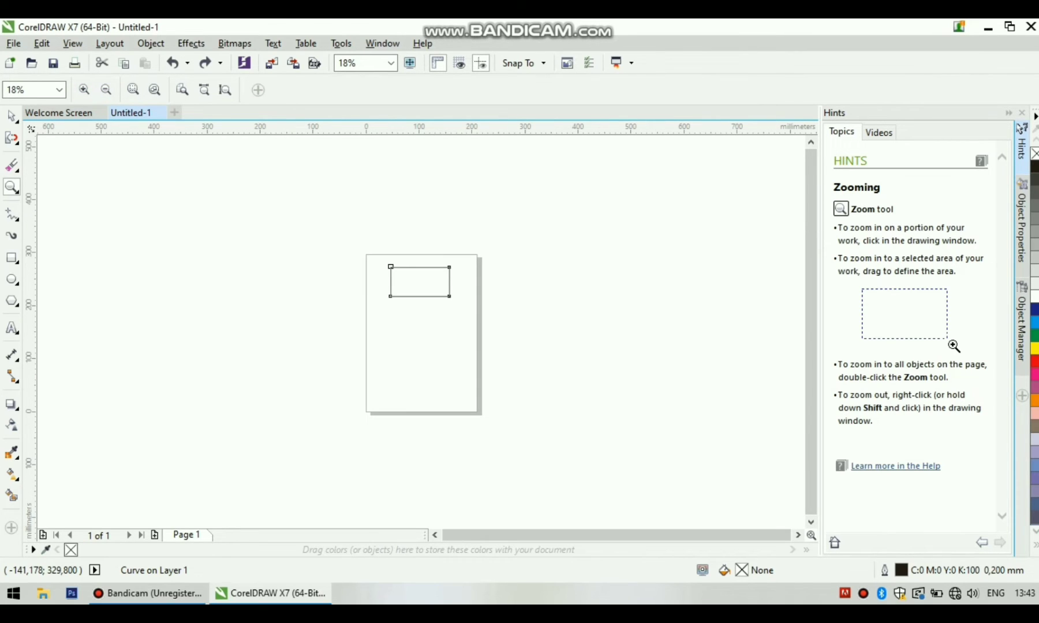
{"action": "left_click", "coordinate": [84, 89]}
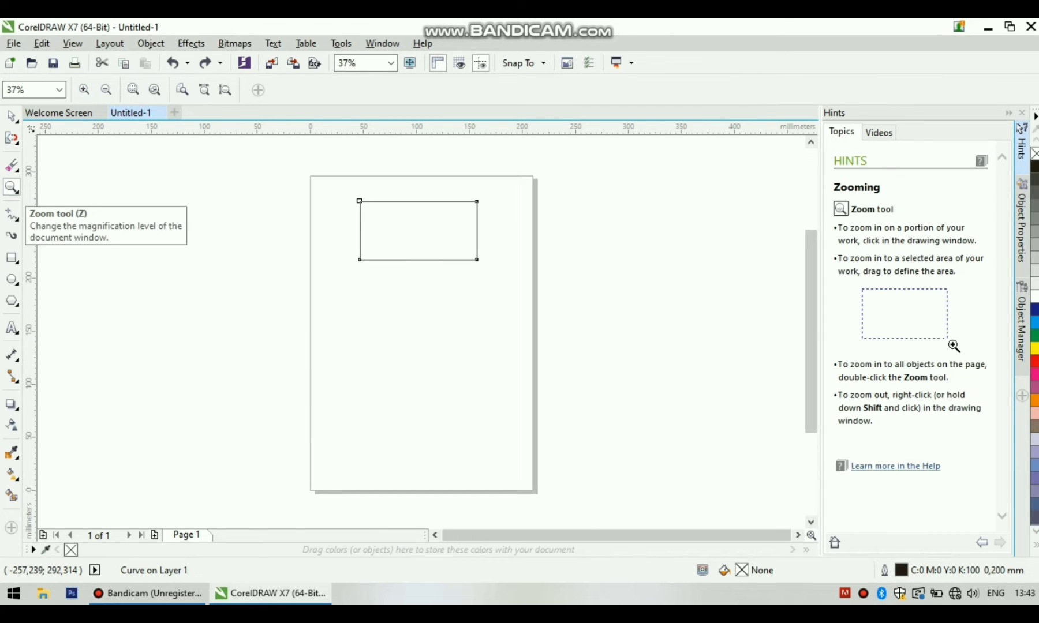
{"action": "left_click", "coordinate": [12, 214]}
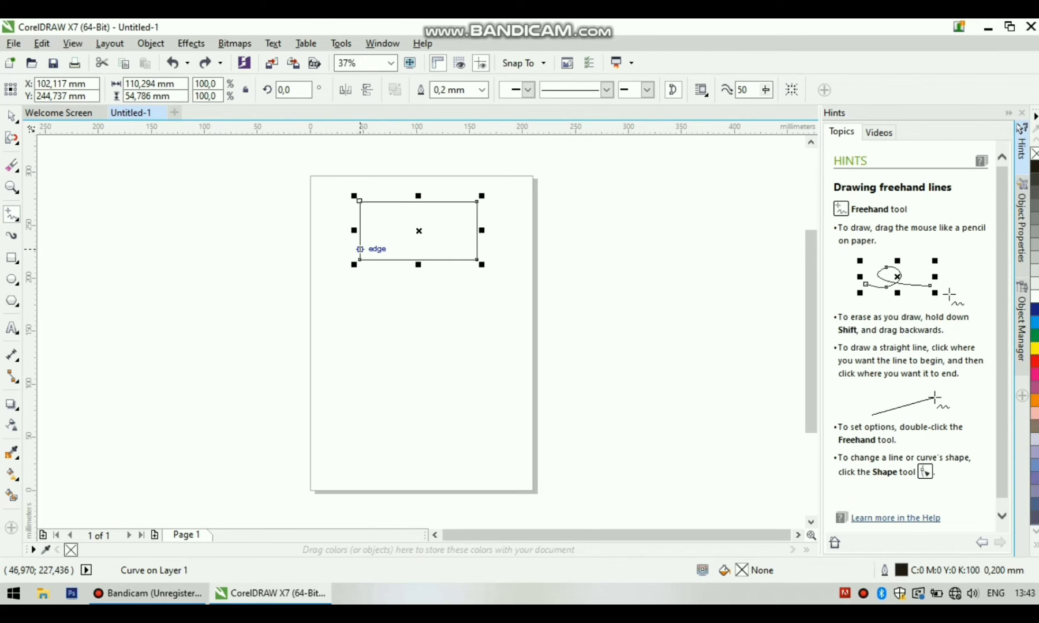
Draw a bell-shaped freehand curve across the rectangle from its left edge
{"action": "left_click", "coordinate": [359, 253]}
{"action": "mouse_move", "coordinate": [360, 253]}
{"action": "left_mouse_down"}
{"action": "mouse_move", "coordinate": [381, 230]}
{"action": "mouse_move", "coordinate": [421, 218]}
{"action": "mouse_move", "coordinate": [477, 259]}
{"action": "left_mouse_up"}
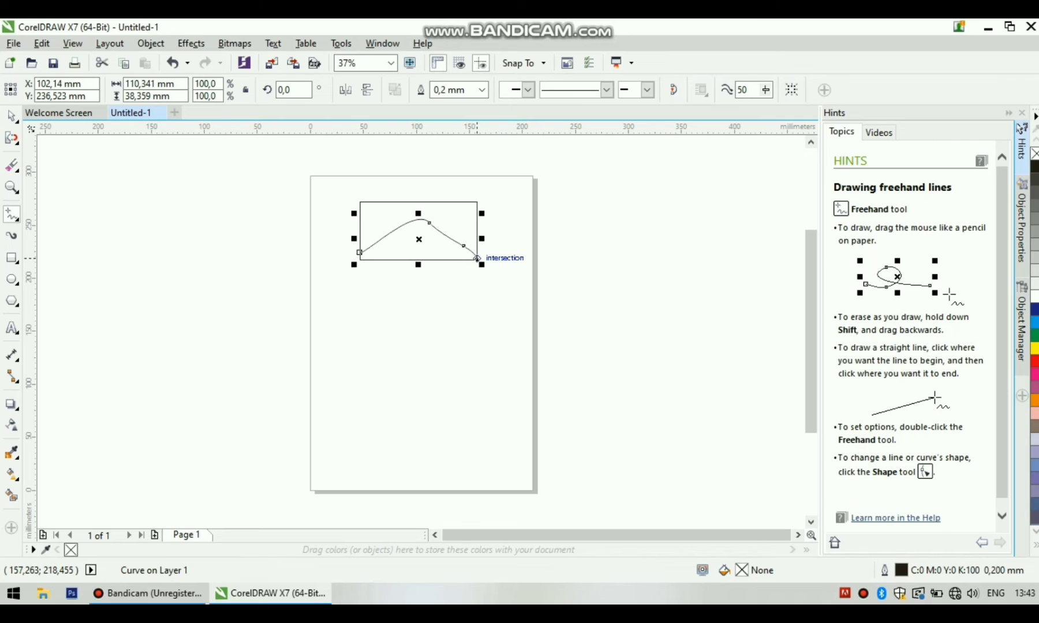
{"action": "key", "text": "ctrl+z"}
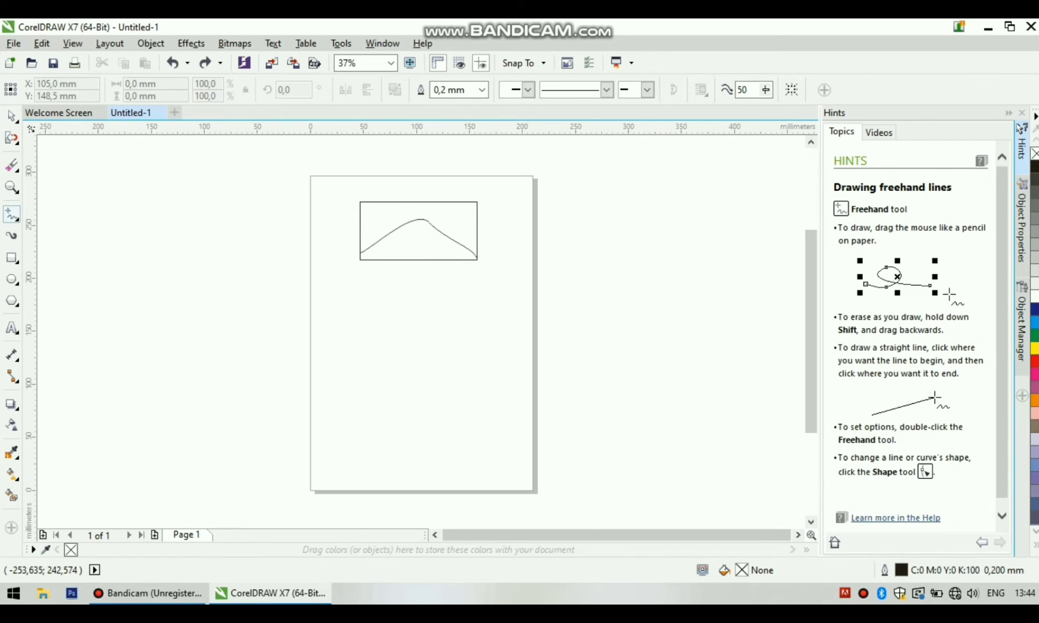
Draw two crossing 2-Point lines forming an X below the rectangle
{"action": "left_click", "coordinate": [18, 220]}
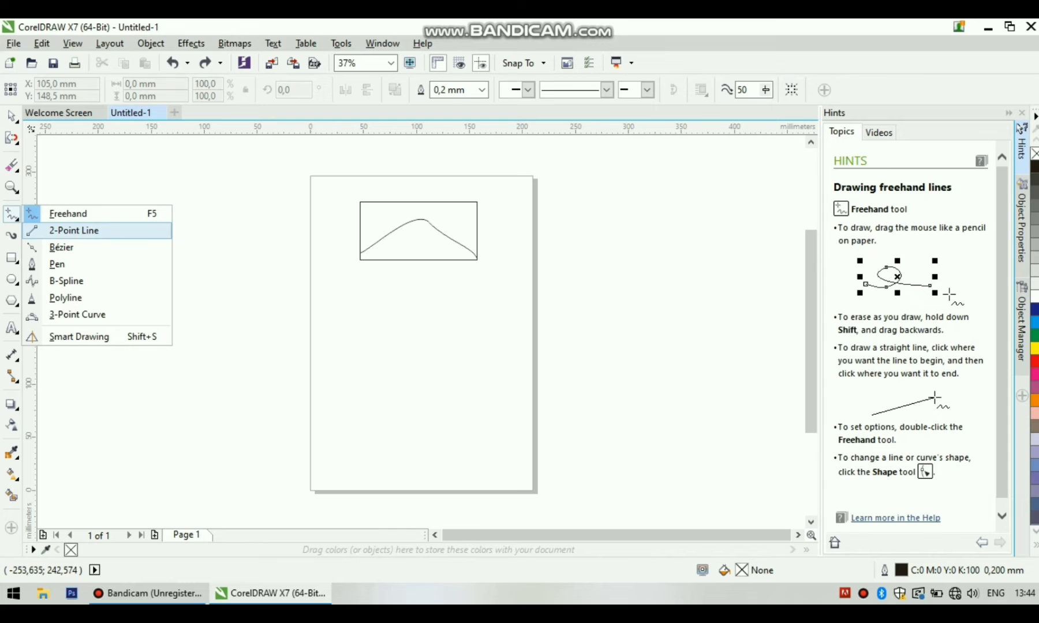
{"action": "left_click", "coordinate": [74, 230]}
{"action": "left_click_drag", "start_coordinate": [381, 295], "coordinate": [473, 342]}
{"action": "left_click_drag", "start_coordinate": [385, 346], "coordinate": [466, 290]}
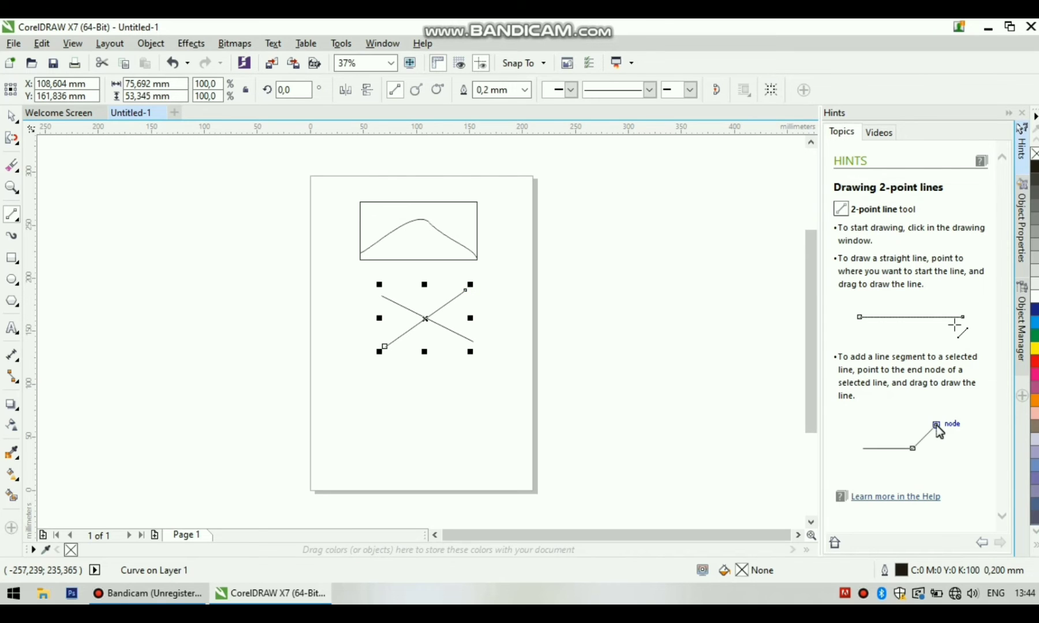
{"action": "left_click", "coordinate": [16, 218]}
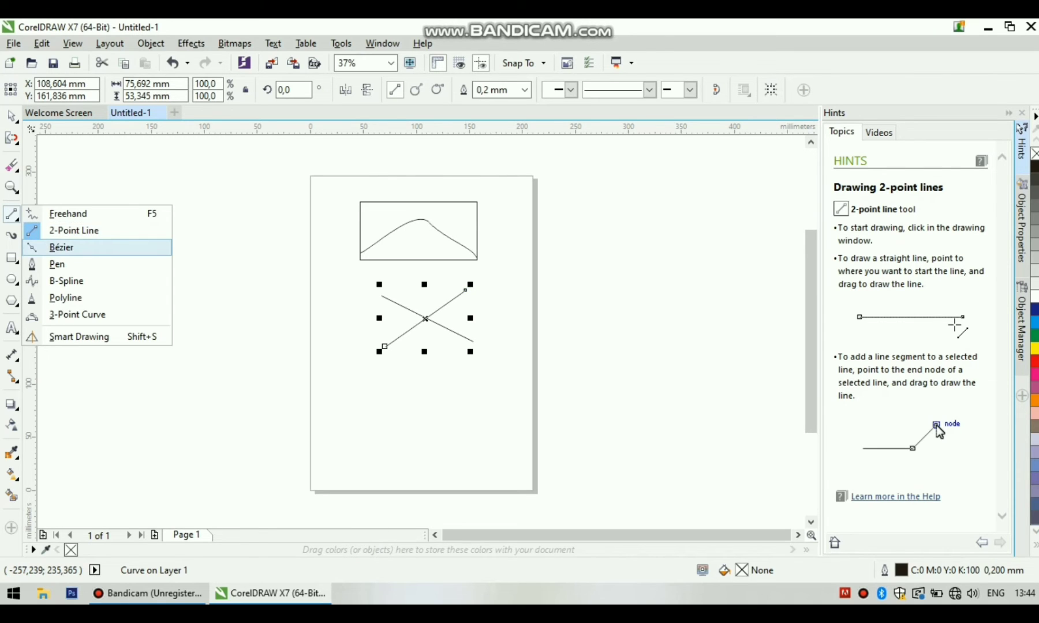
Draw a trial closed Bézier curve at the lower left of the page
{"action": "left_click", "coordinate": [63, 248]}
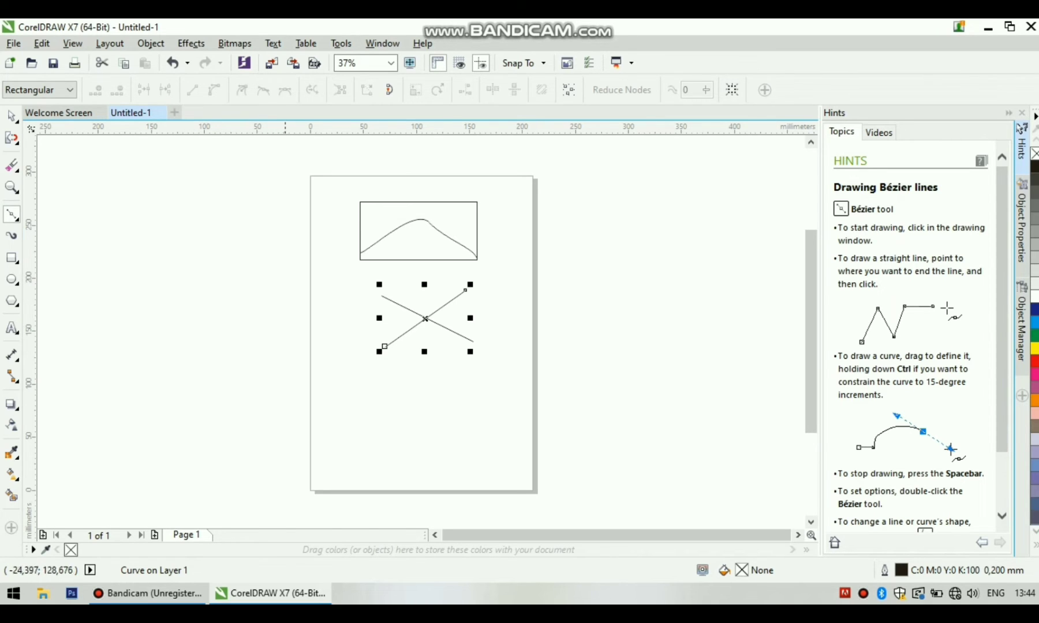
{"action": "left_click", "coordinate": [336, 386]}
{"action": "left_click_drag", "start_coordinate": [347, 422], "coordinate": [378, 354]}
{"action": "left_click", "coordinate": [336, 385]}
Draw a Bézier triangle and a multi-node straight Bézier line beside it
{"action": "left_click", "coordinate": [380, 395]}
{"action": "left_click", "coordinate": [336, 386]}
{"action": "left_click", "coordinate": [362, 414]}
{"action": "left_click", "coordinate": [381, 395]}
{"action": "left_click", "coordinate": [346, 371]}
{"action": "left_click", "coordinate": [377, 383]}
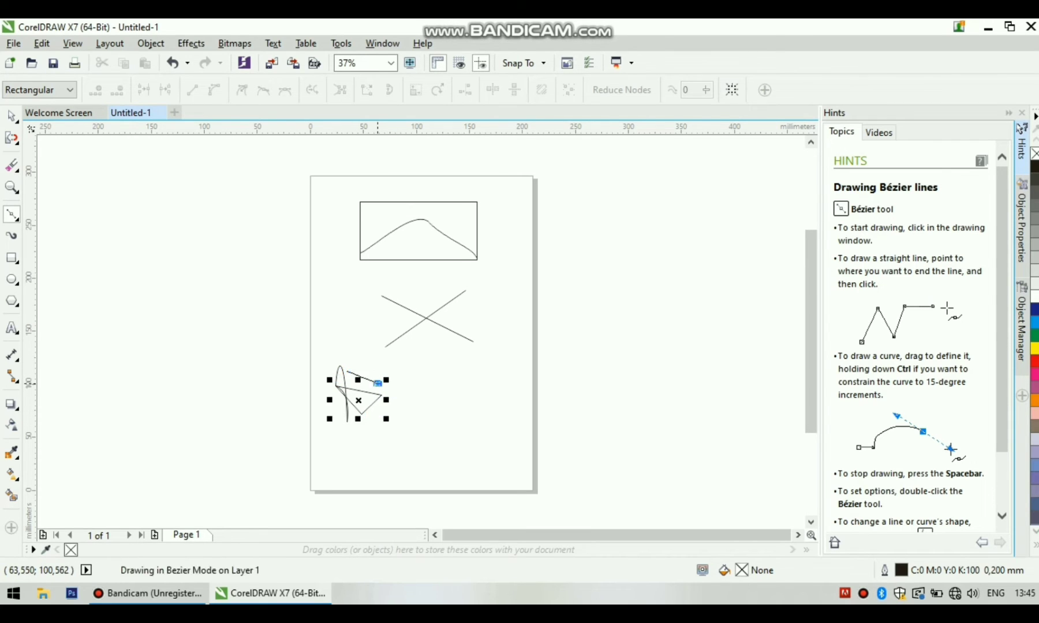
{"action": "left_click", "coordinate": [347, 357]}
{"action": "left_click", "coordinate": [385, 366]}
Undo and delete the trial Bézier shapes, then select the Pen tool
{"action": "key", "text": "ctrl+z"}
{"action": "key", "text": "ctrl+z"}
{"action": "key", "text": "ctrl+z"}
{"action": "key", "text": "ctrl+z"}
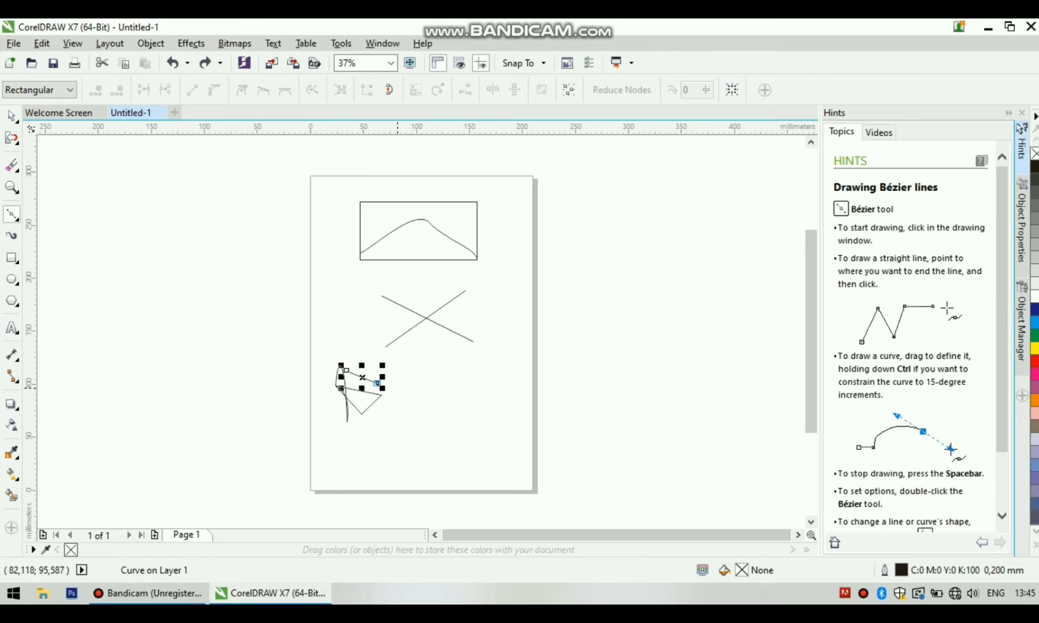
{"action": "key", "text": "ctrl+z"}
{"action": "key", "text": "ctrl+z"}
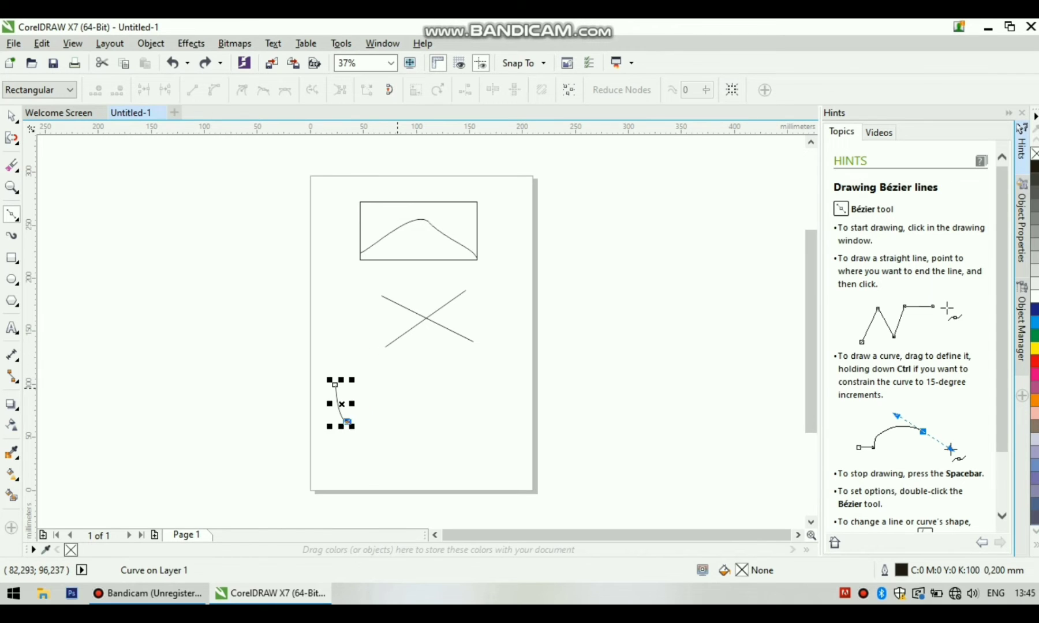
{"action": "key", "text": "ctrl+z"}
{"action": "left_click", "coordinate": [12, 214]}
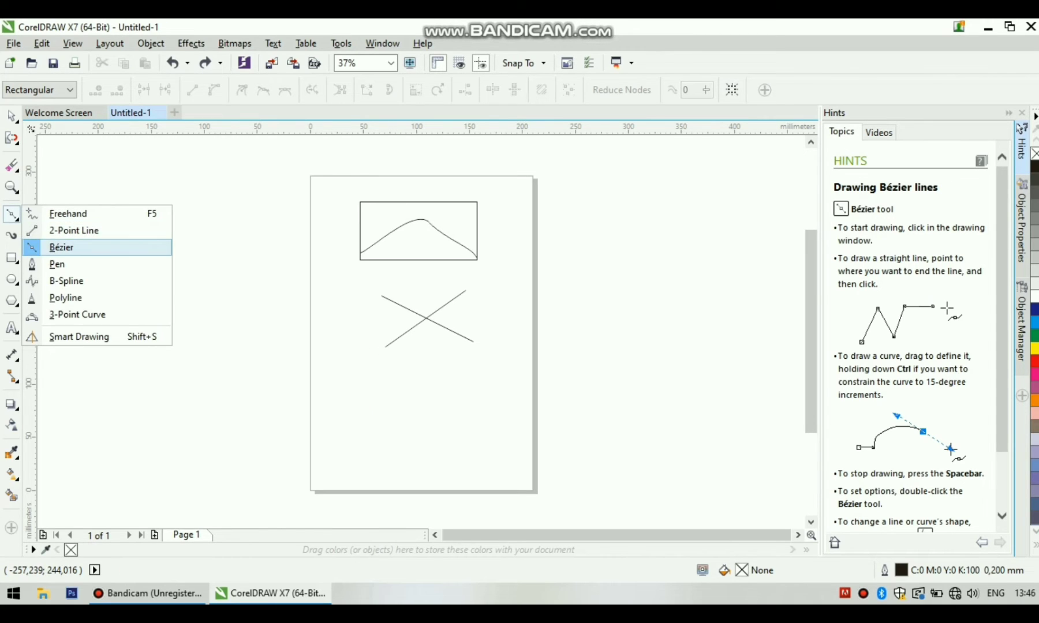
{"action": "left_click", "coordinate": [58, 264]}
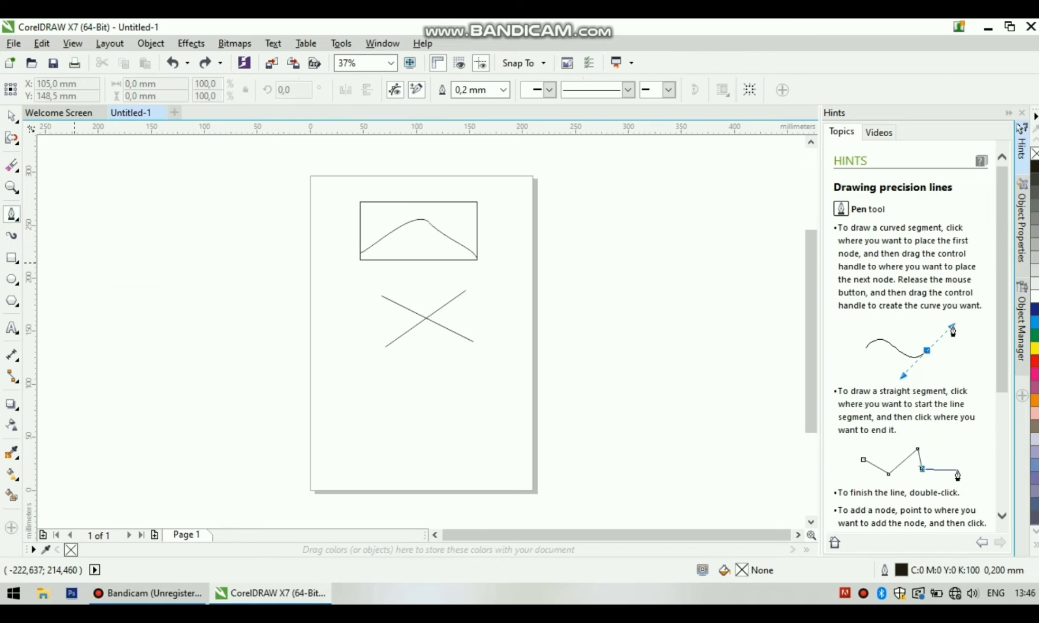
Draw an S-shaped Pen curve below the crossed lines, then undo it
{"action": "mouse_move", "coordinate": [373, 356]}
{"action": "left_mouse_down"}
{"action": "mouse_move", "coordinate": [427, 374]}
{"action": "mouse_move", "coordinate": [417, 378]}
{"action": "left_mouse_up"}
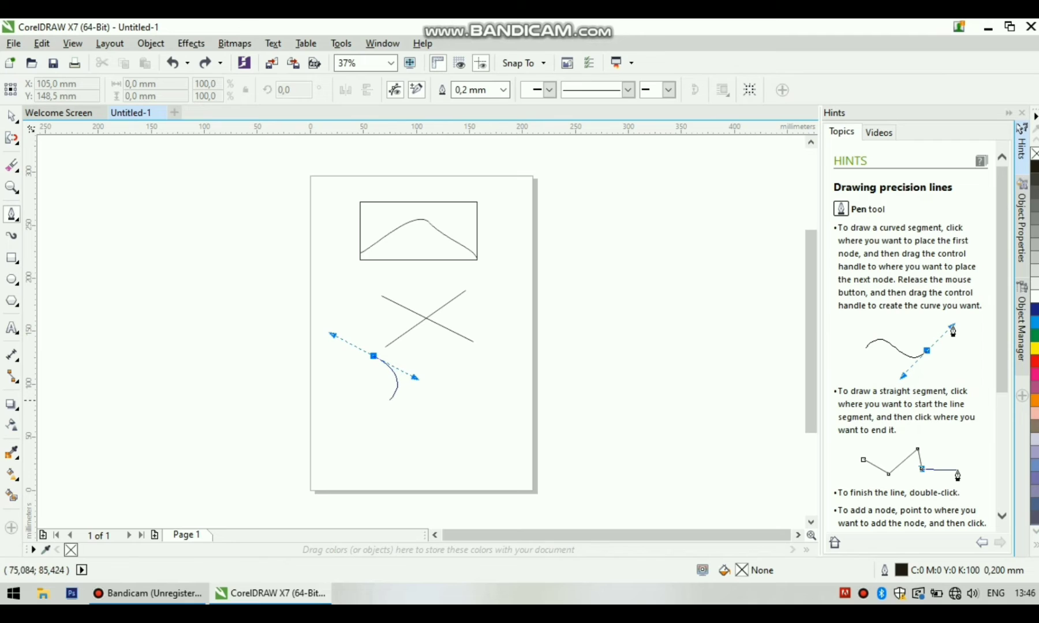
{"action": "double_click", "coordinate": [378, 396]}
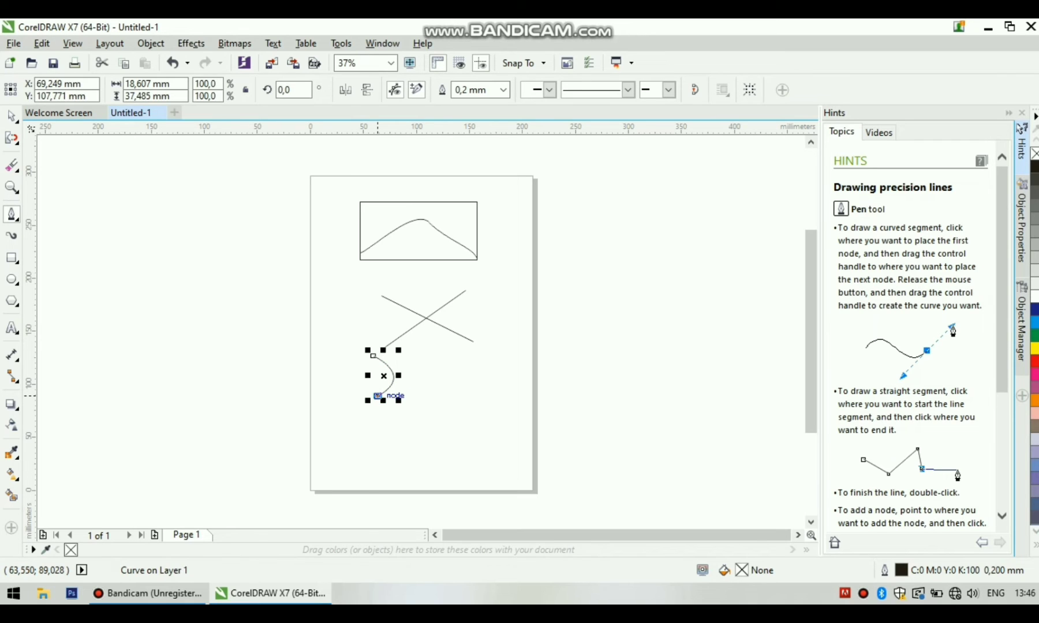
{"action": "mouse_move", "coordinate": [378, 396]}
{"action": "left_mouse_down"}
{"action": "mouse_move", "coordinate": [341, 427]}
{"action": "mouse_move", "coordinate": [367, 408]}
{"action": "mouse_move", "coordinate": [413, 417]}
{"action": "mouse_move", "coordinate": [439, 399]}
{"action": "left_mouse_up"}
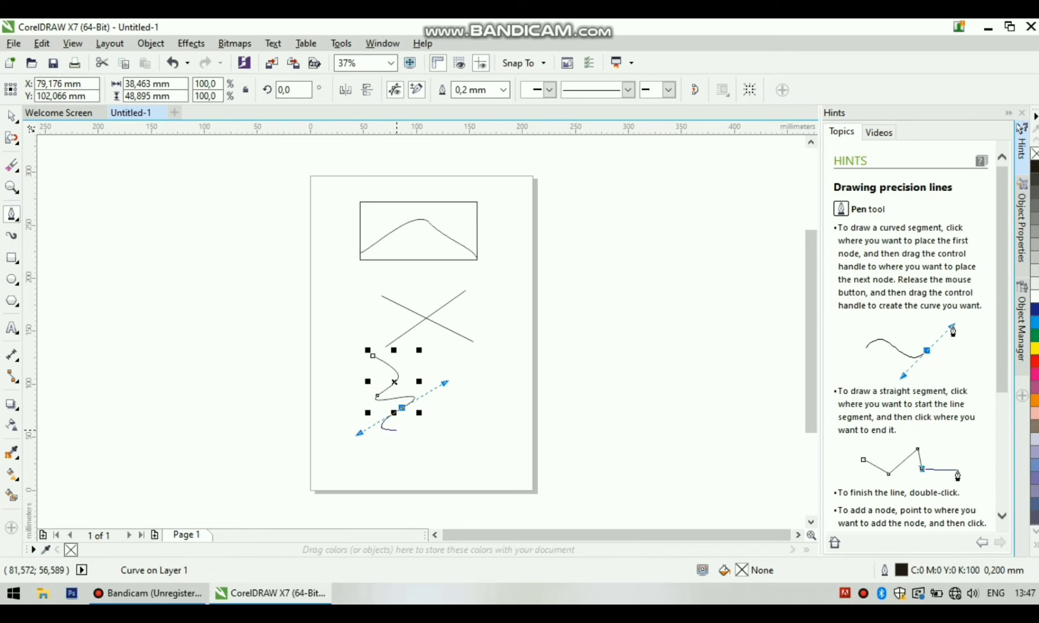
{"action": "key", "text": "ctrl+z"}
Draw a looping B-spline curve with five control points, then start a brush-stroke heart below
{"action": "left_click", "coordinate": [12, 214]}
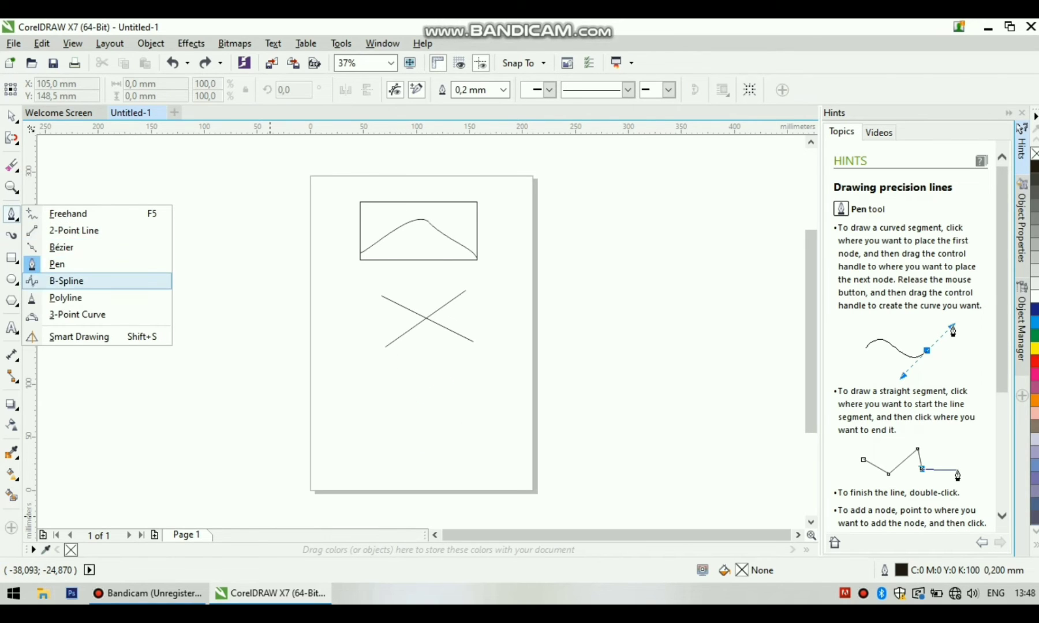
{"action": "left_click", "coordinate": [66, 280]}
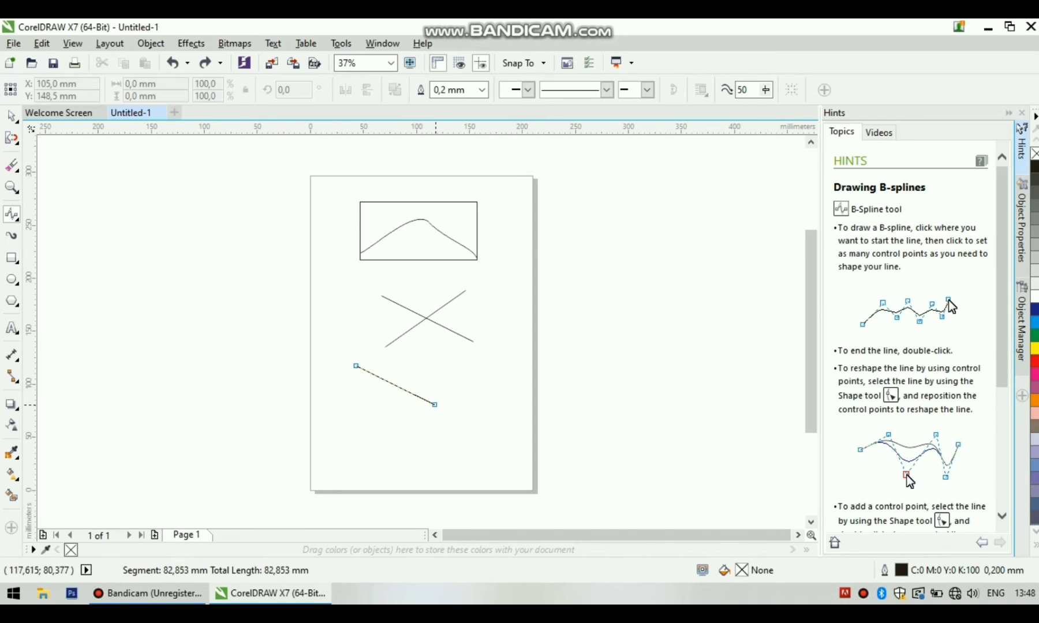
{"action": "left_click", "coordinate": [437, 400]}
{"action": "left_click", "coordinate": [385, 440]}
{"action": "left_click", "coordinate": [328, 394]}
{"action": "left_click", "coordinate": [322, 371]}
{"action": "left_click", "coordinate": [337, 355]}
{"action": "double_click", "coordinate": [352, 381]}
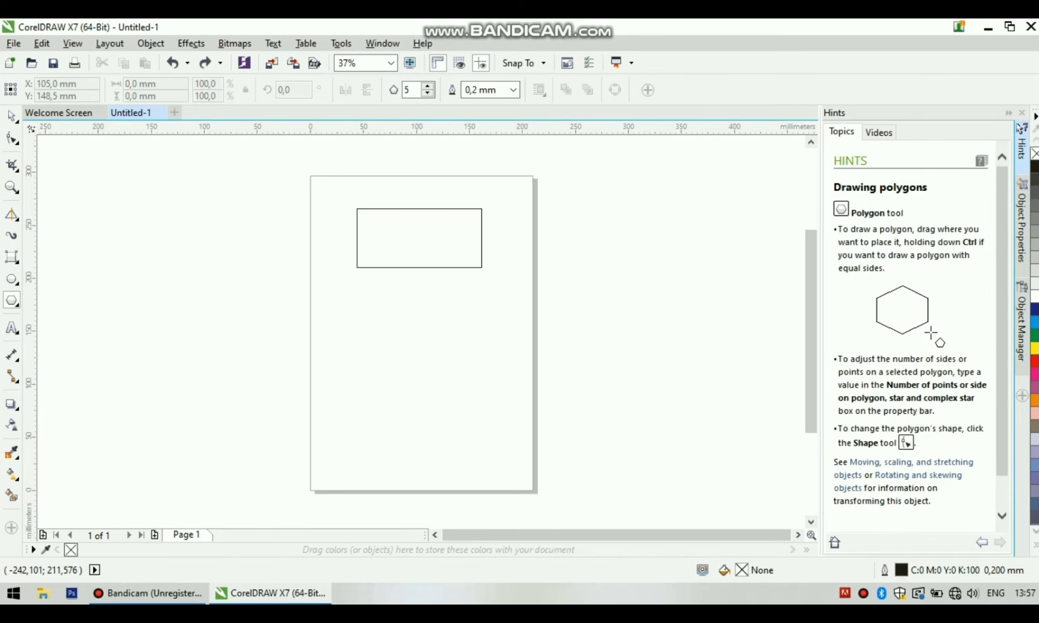
{"action": "left_click", "coordinate": [11, 235]}
{"action": "mouse_move", "coordinate": [356, 425]}
{"action": "left_mouse_down"}
{"action": "mouse_move", "coordinate": [378, 402]}
{"action": "mouse_move", "coordinate": [395, 454]}
{"action": "left_mouse_up"}
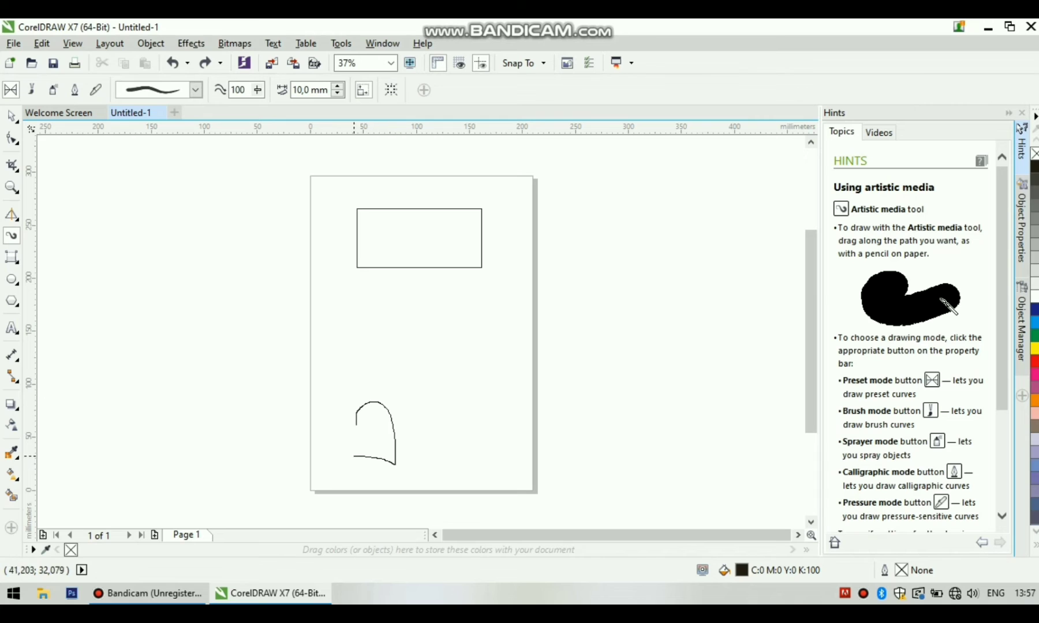
Finish the thick left brush heart and draw a second heart to its right
{"action": "left_click_drag", "start_coordinate": [355, 423], "coordinate": [355, 424]}
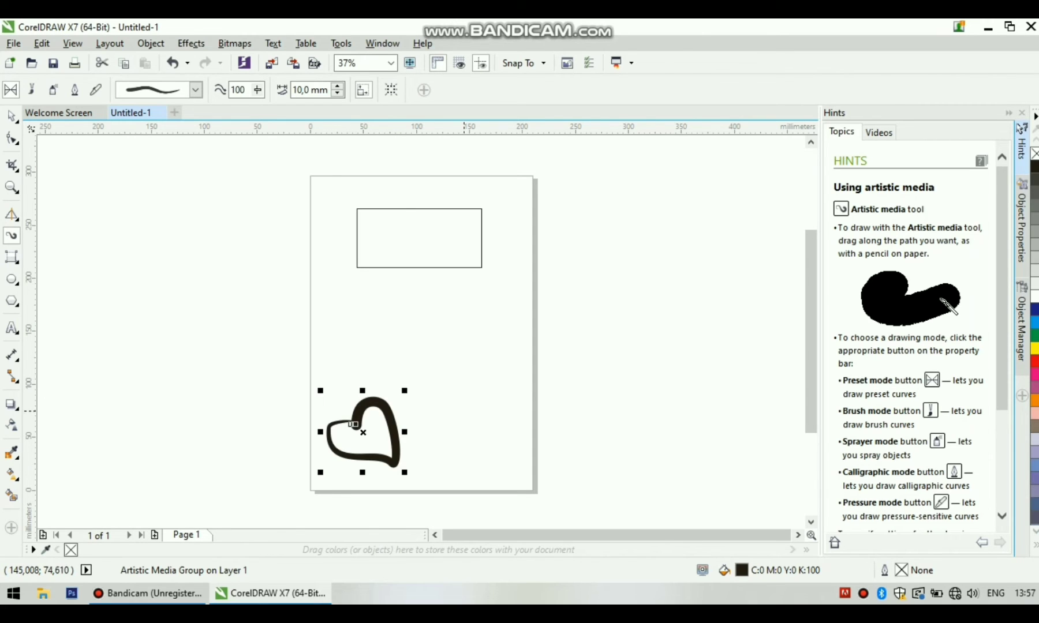
{"action": "left_click_drag", "start_coordinate": [464, 412], "coordinate": [498, 401]}
{"action": "mouse_move", "coordinate": [488, 455]}
{"action": "left_mouse_down"}
{"action": "mouse_move", "coordinate": [463, 471]}
{"action": "mouse_move", "coordinate": [438, 401]}
{"action": "left_mouse_up"}
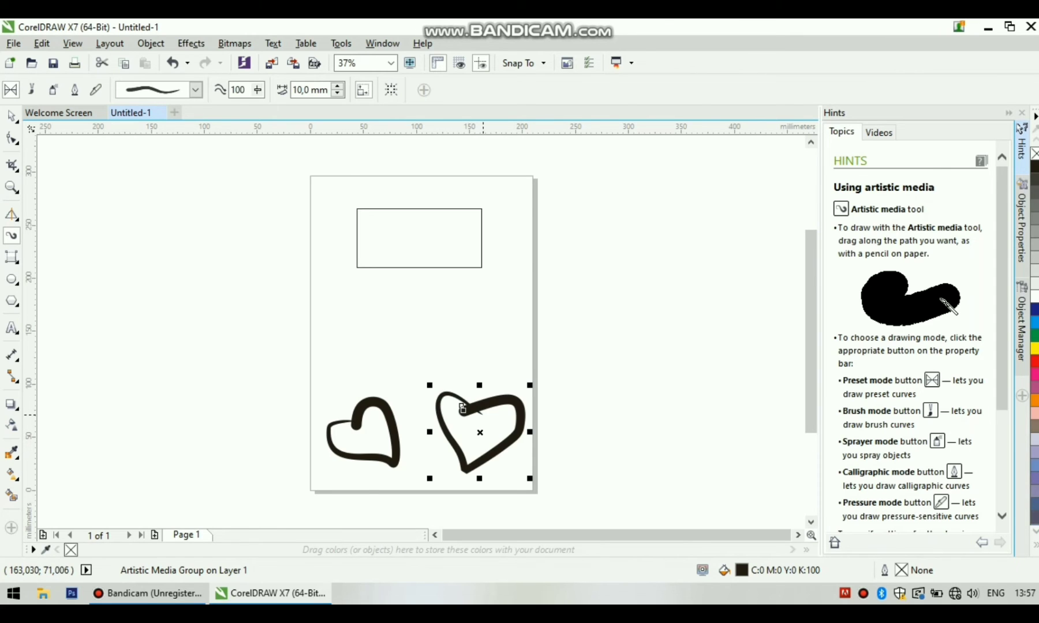
{"action": "left_click", "coordinate": [11, 256]}
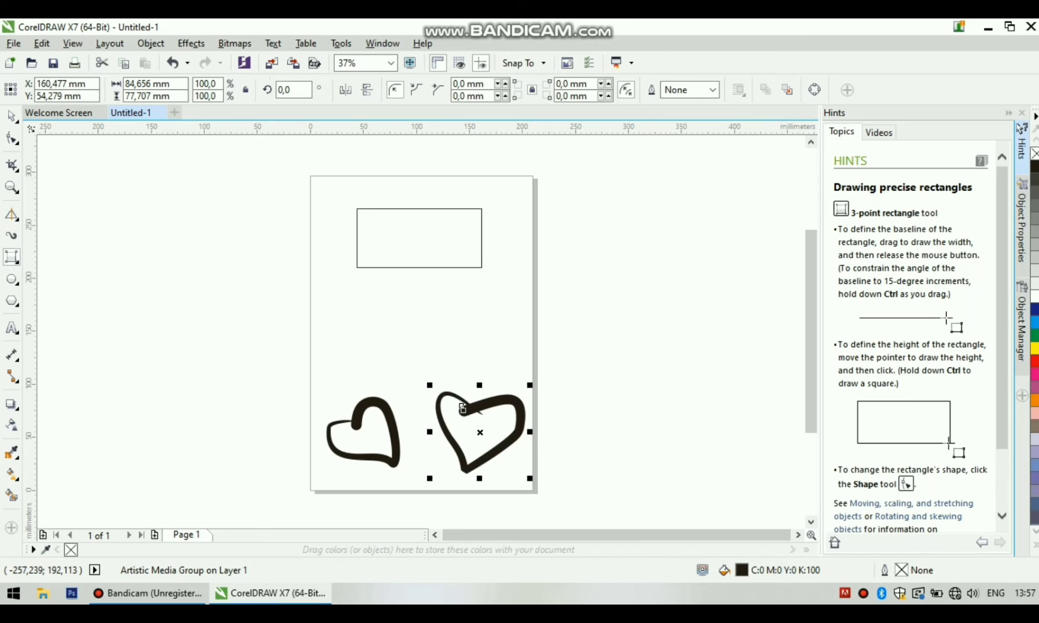
{"action": "left_click", "coordinate": [16, 262]}
{"action": "left_click", "coordinate": [41, 260]}
{"action": "left_click_drag", "start_coordinate": [347, 238], "coordinate": [408, 301]}
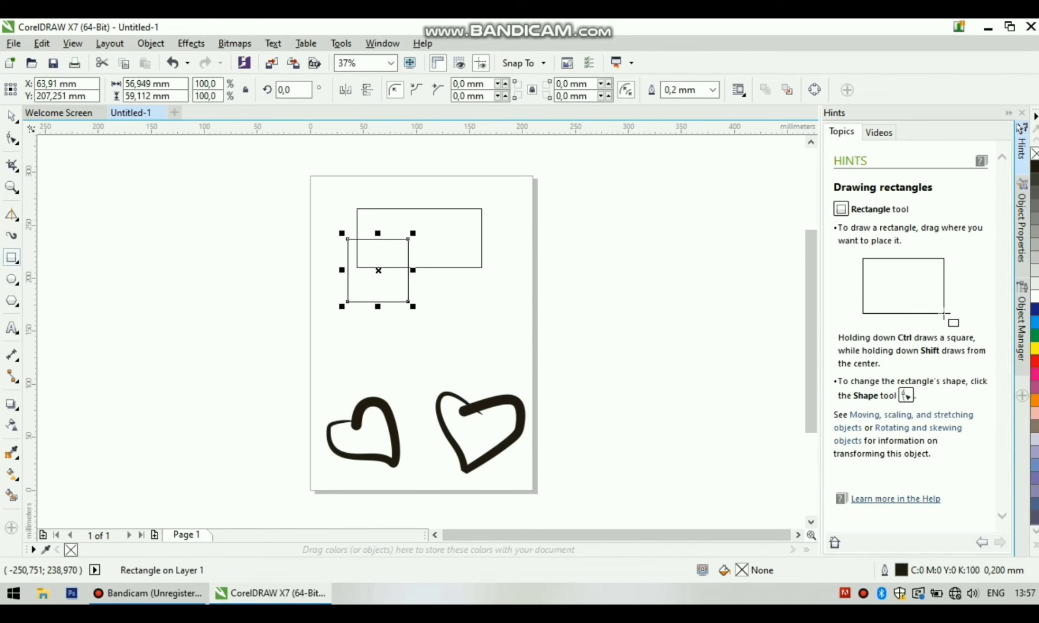
{"action": "left_click", "coordinate": [13, 258]}
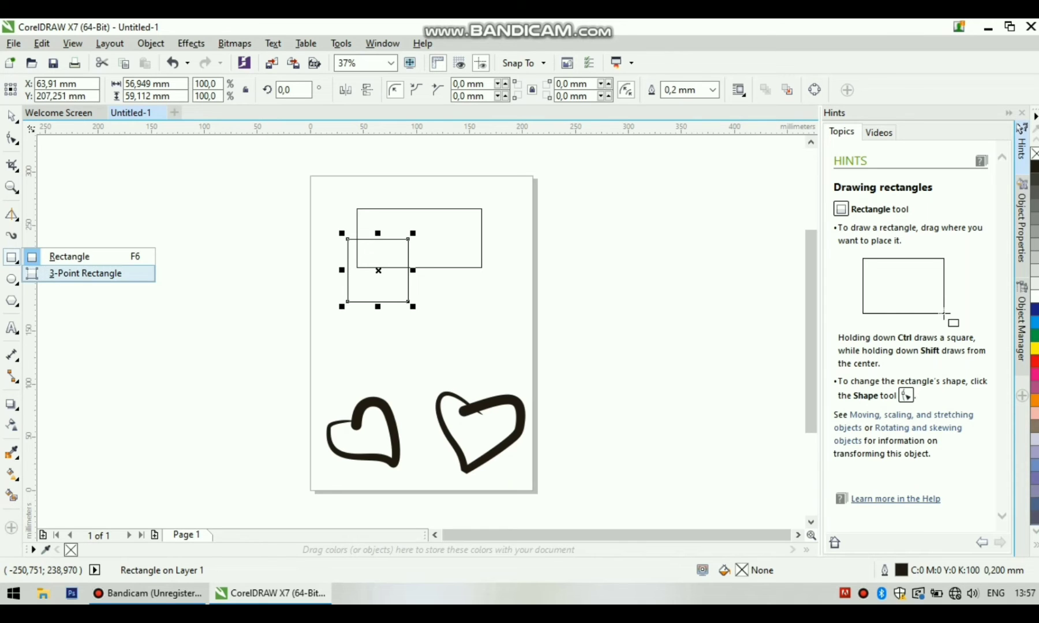
{"action": "left_click", "coordinate": [86, 274]}
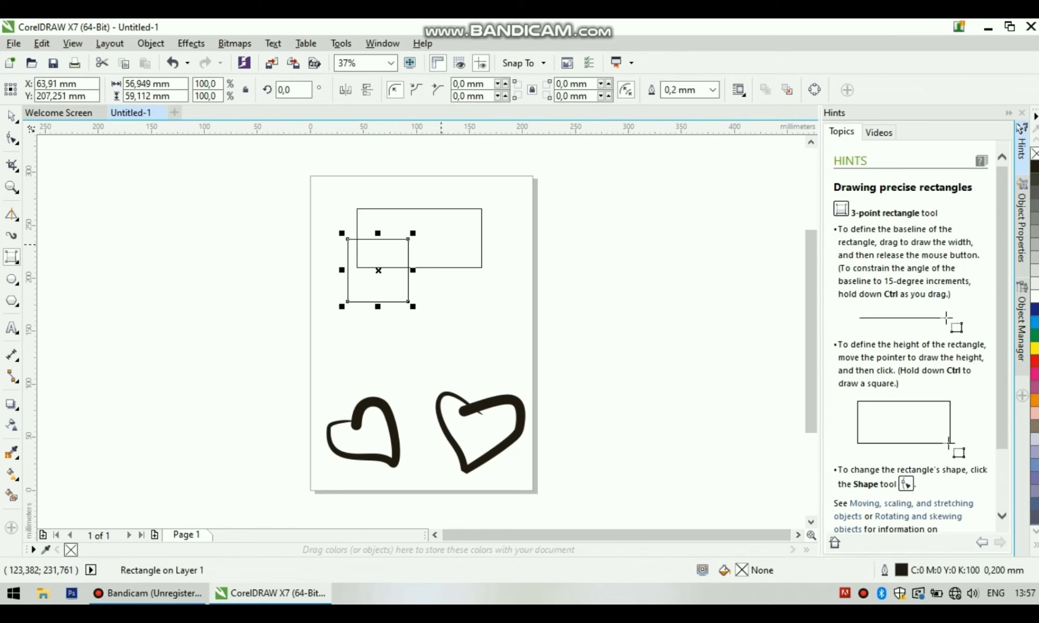
{"action": "key", "text": "ctrl+z"}
{"action": "left_click_drag", "start_coordinate": [443, 267], "coordinate": [444, 302]}
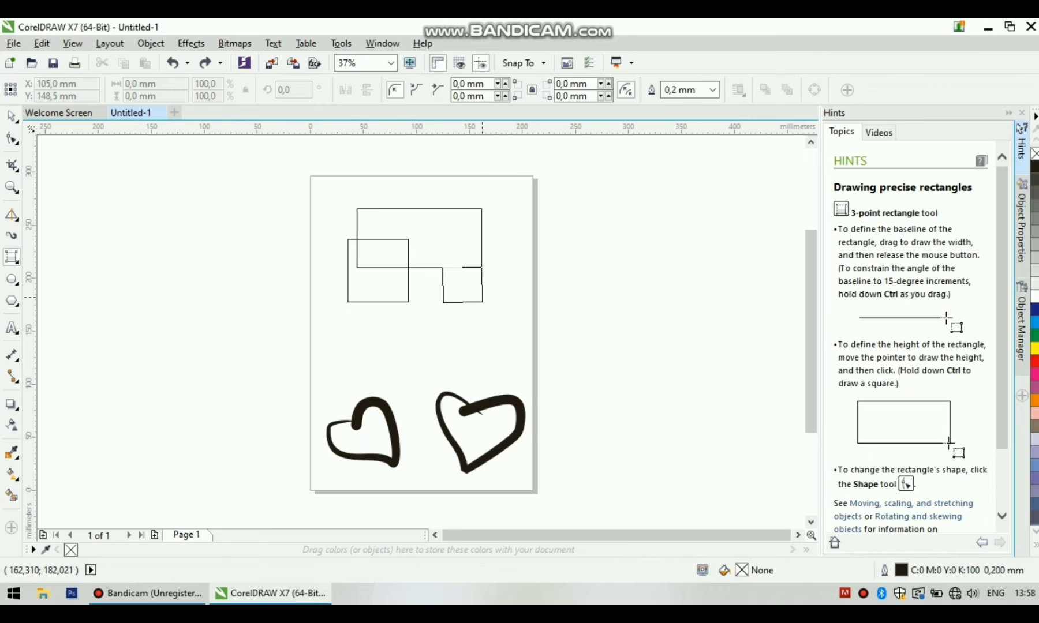
{"action": "left_click", "coordinate": [484, 285]}
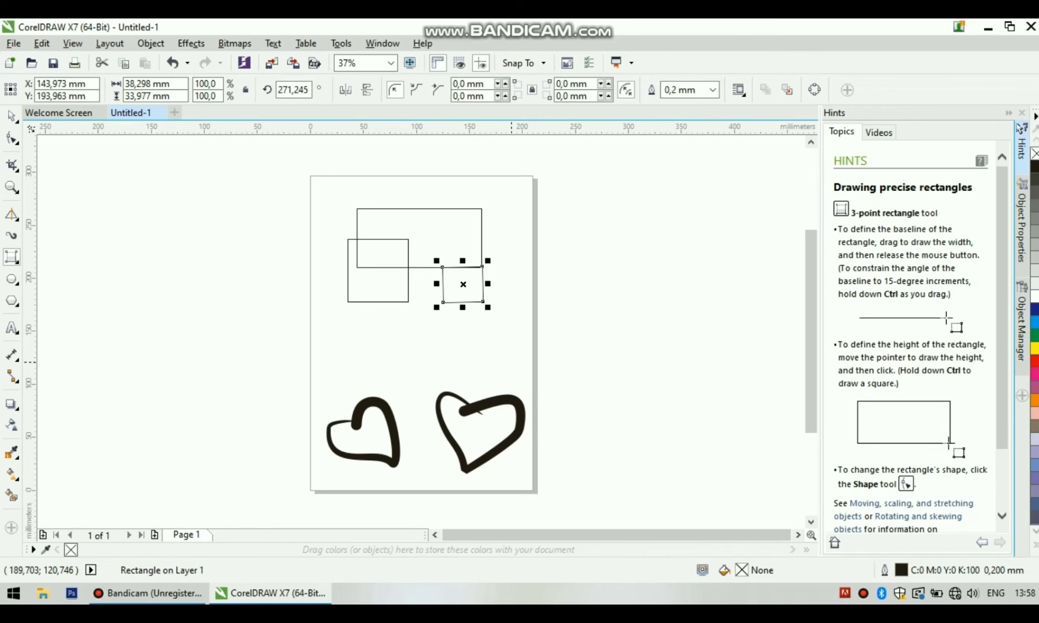
{"action": "key", "text": "ctrl+z"}
{"action": "key", "text": "ctrl+z"}
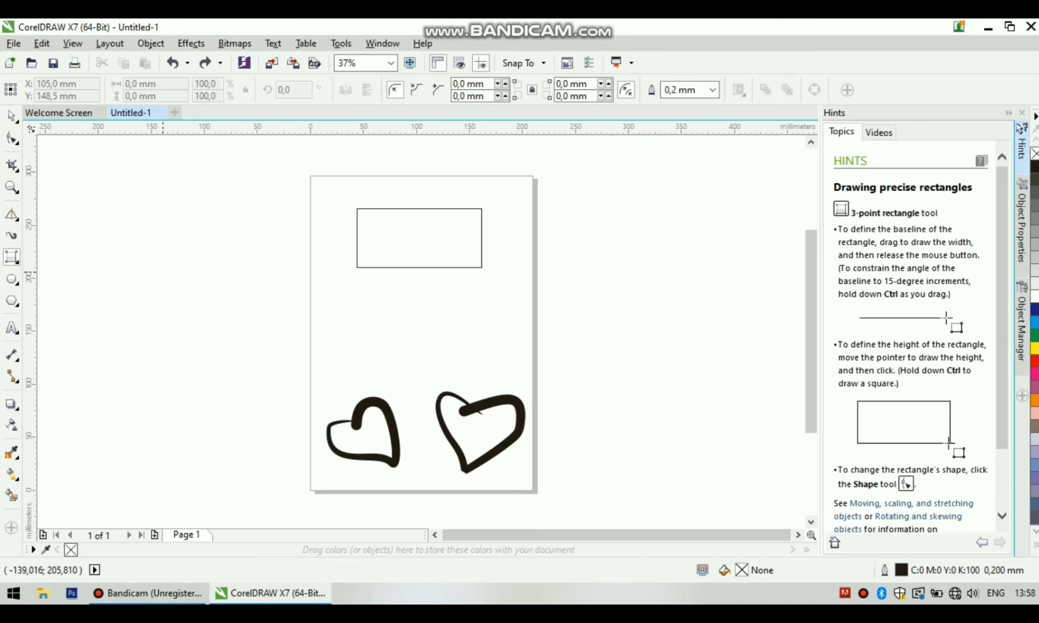
{"action": "left_click", "coordinate": [12, 279]}
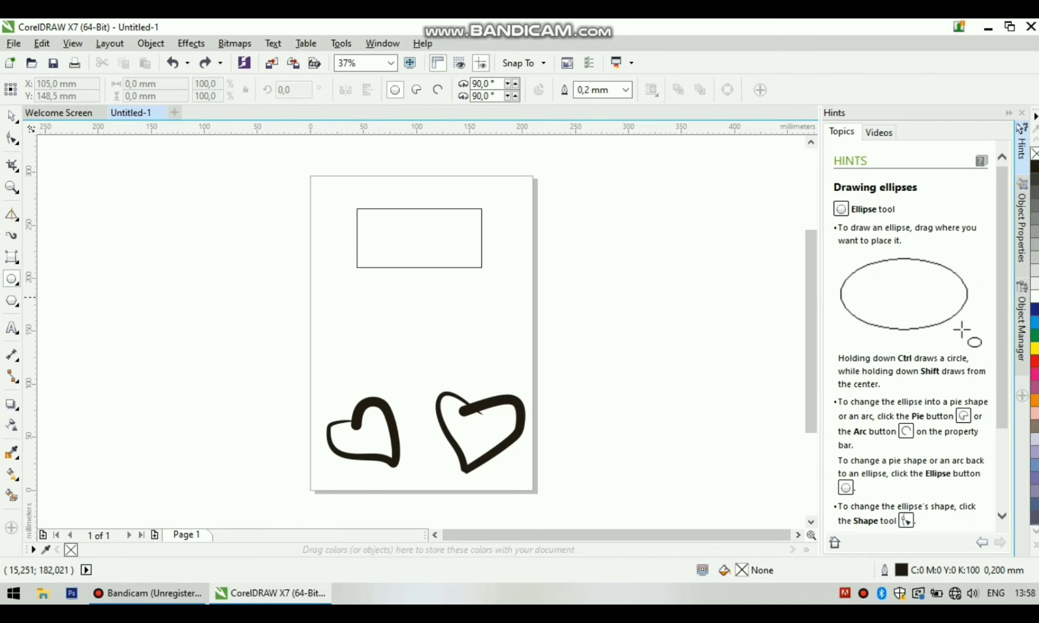
Draw a circle left below the rectangle, discarding a trial tilted 3-point ellipse over it
{"action": "left_click_drag", "start_coordinate": [328, 292], "coordinate": [393, 360]}
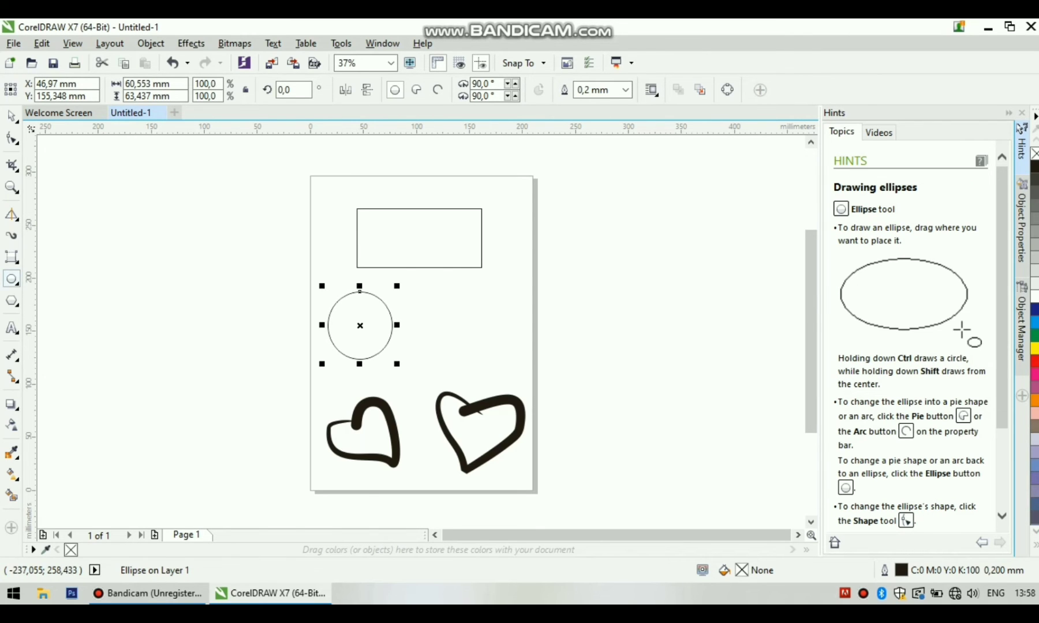
{"action": "left_click", "coordinate": [12, 279]}
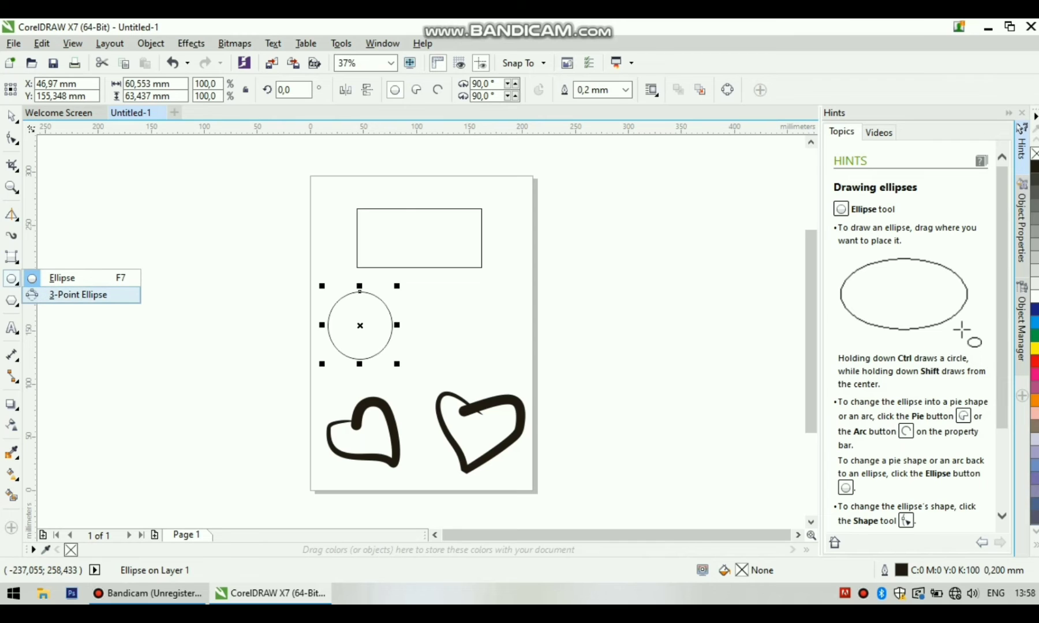
{"action": "left_click", "coordinate": [77, 294]}
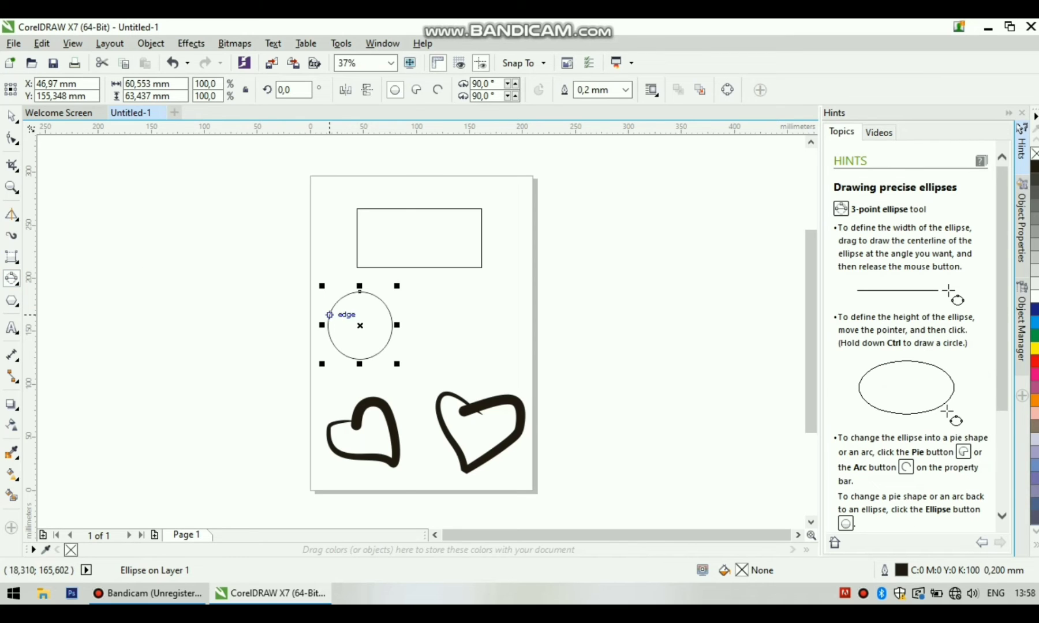
{"action": "left_click_drag", "start_coordinate": [336, 316], "coordinate": [353, 335]}
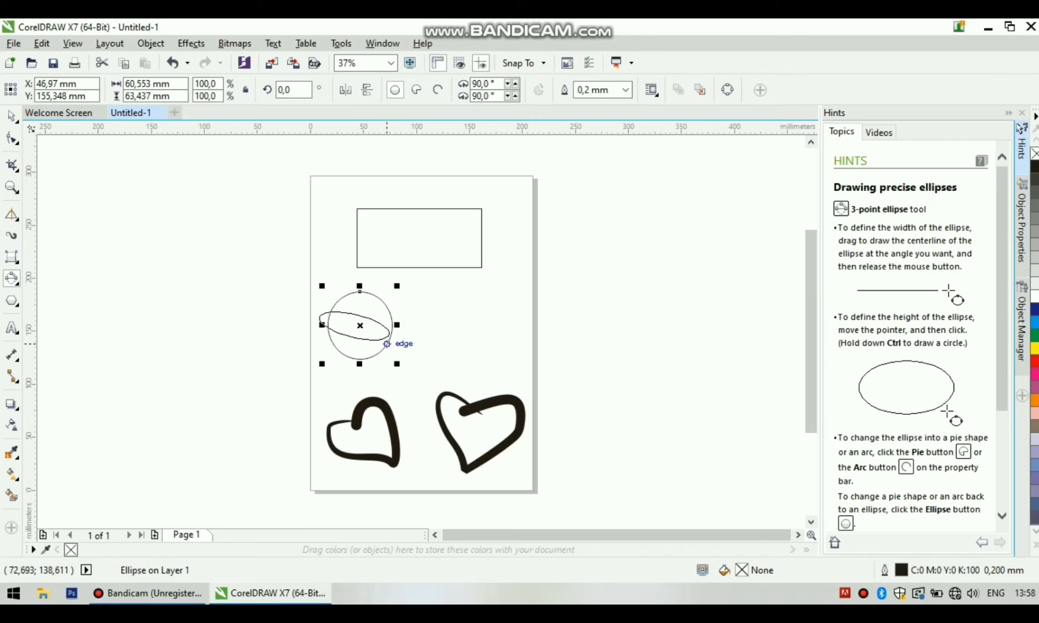
{"action": "left_click", "coordinate": [412, 345]}
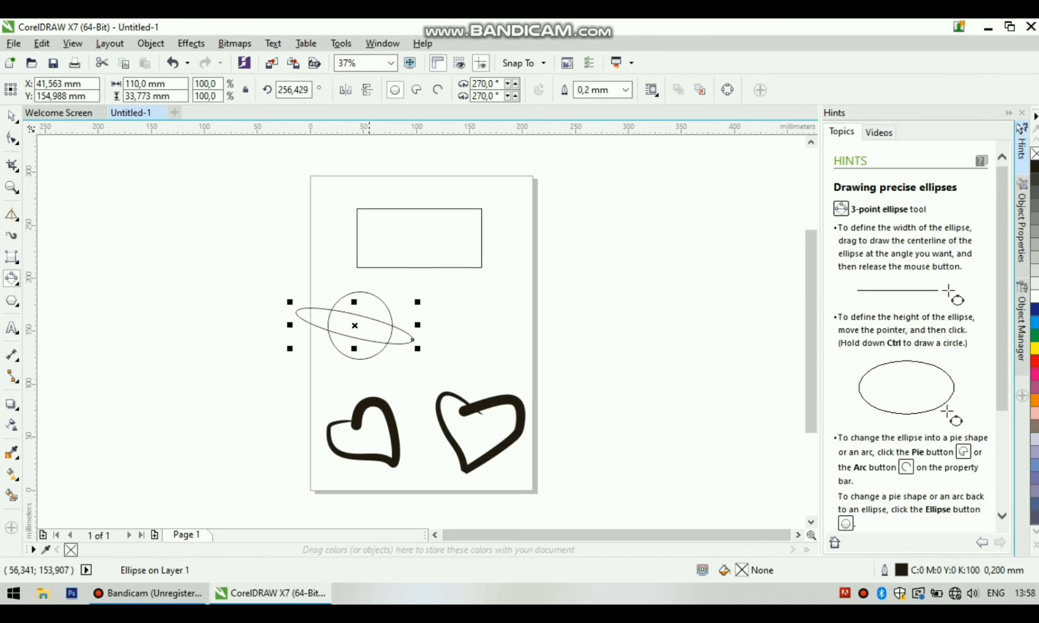
{"action": "key", "text": "space"}
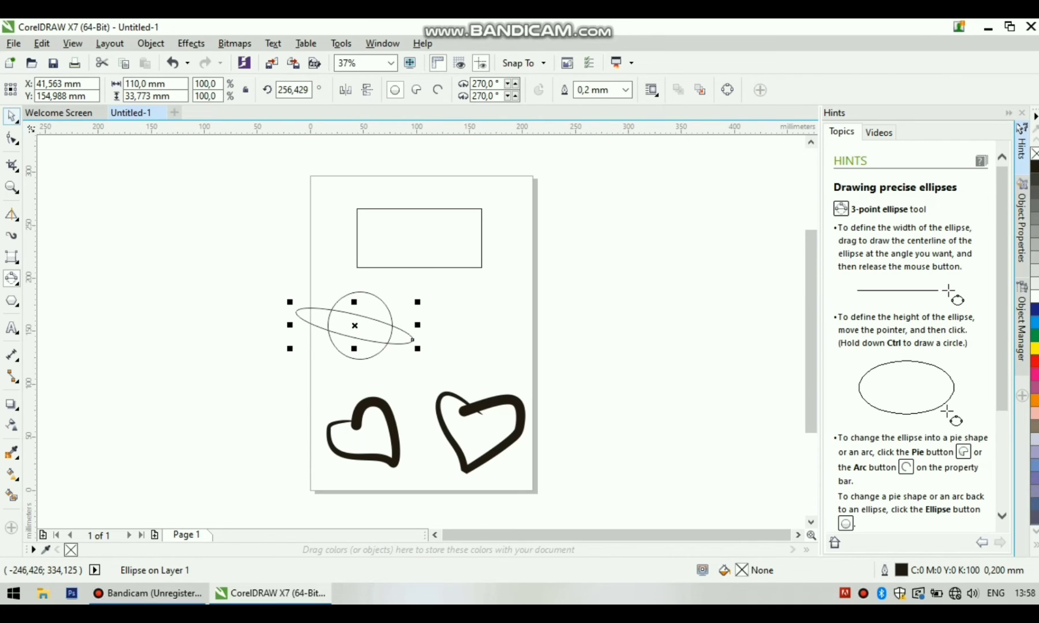
{"action": "key", "text": "ctrl+z"}
{"action": "left_click", "coordinate": [15, 304]}
{"action": "left_click", "coordinate": [61, 299]}
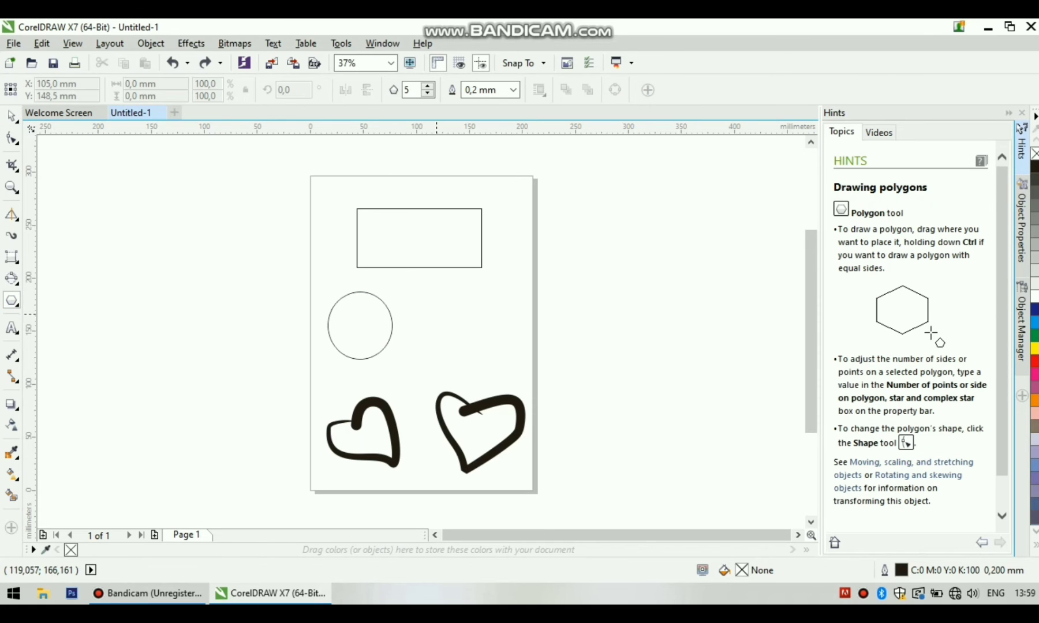
Replace a trial pentagon with a five-pointed star to the right of the circle
{"action": "left_click_drag", "start_coordinate": [439, 303], "coordinate": [507, 362]}
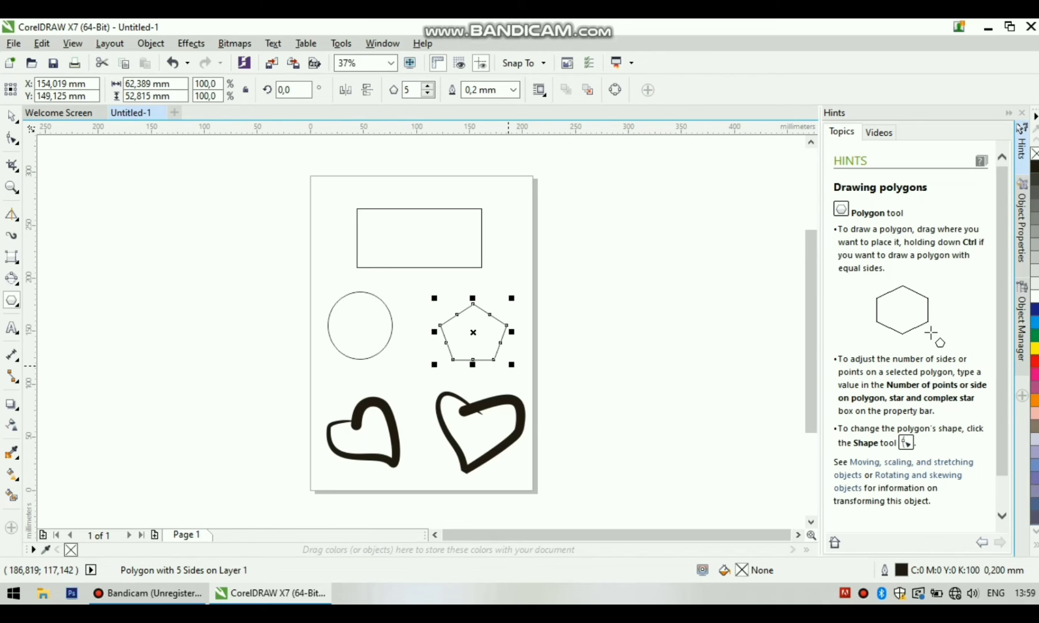
{"action": "key", "text": "ctrl+z"}
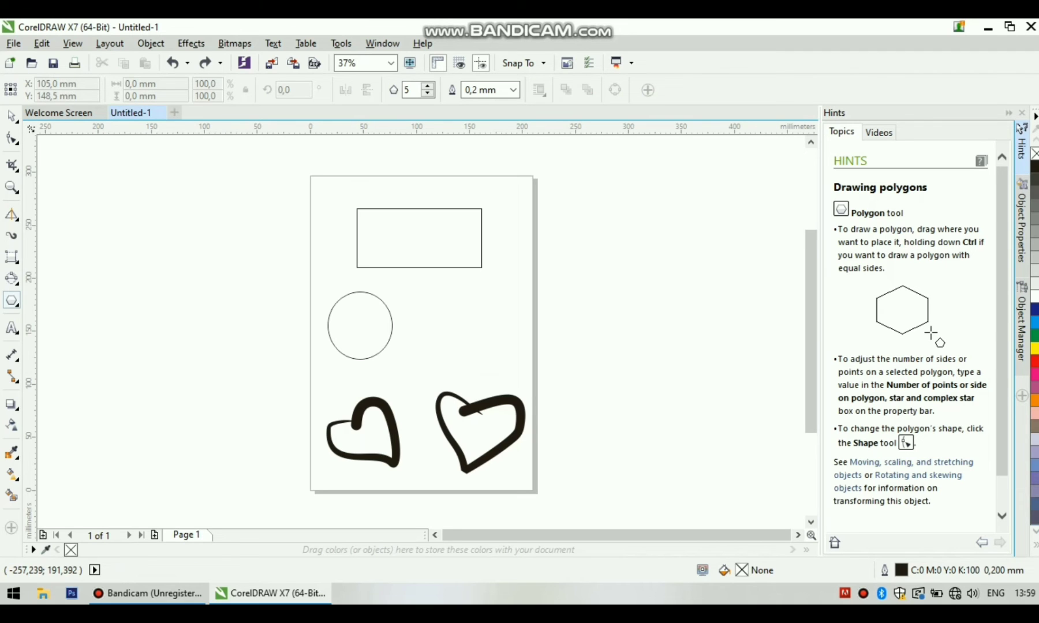
{"action": "left_click", "coordinate": [12, 300]}
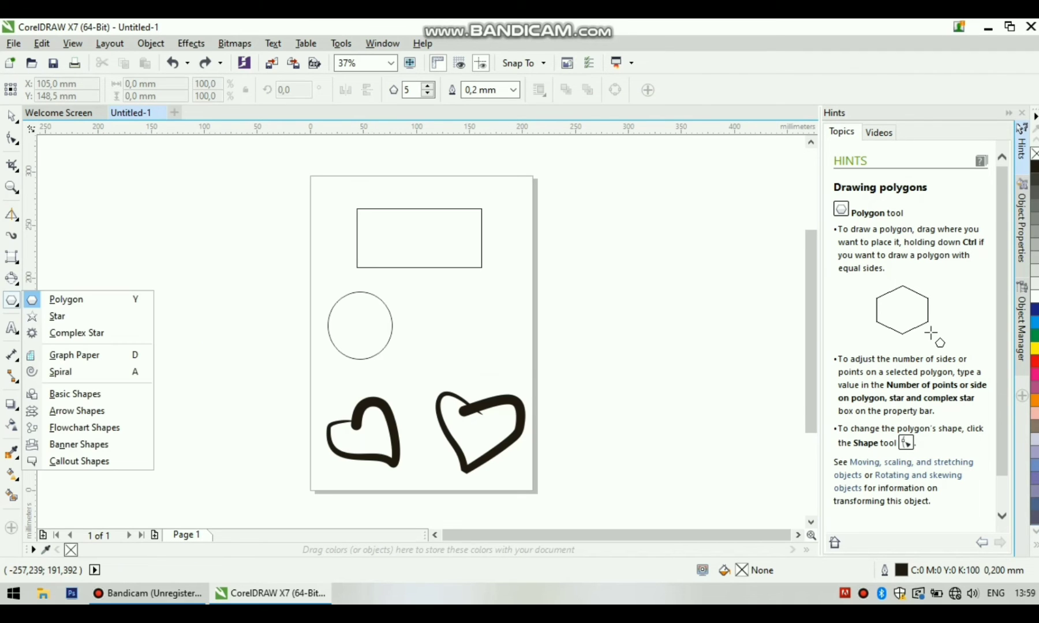
{"action": "left_click", "coordinate": [55, 315]}
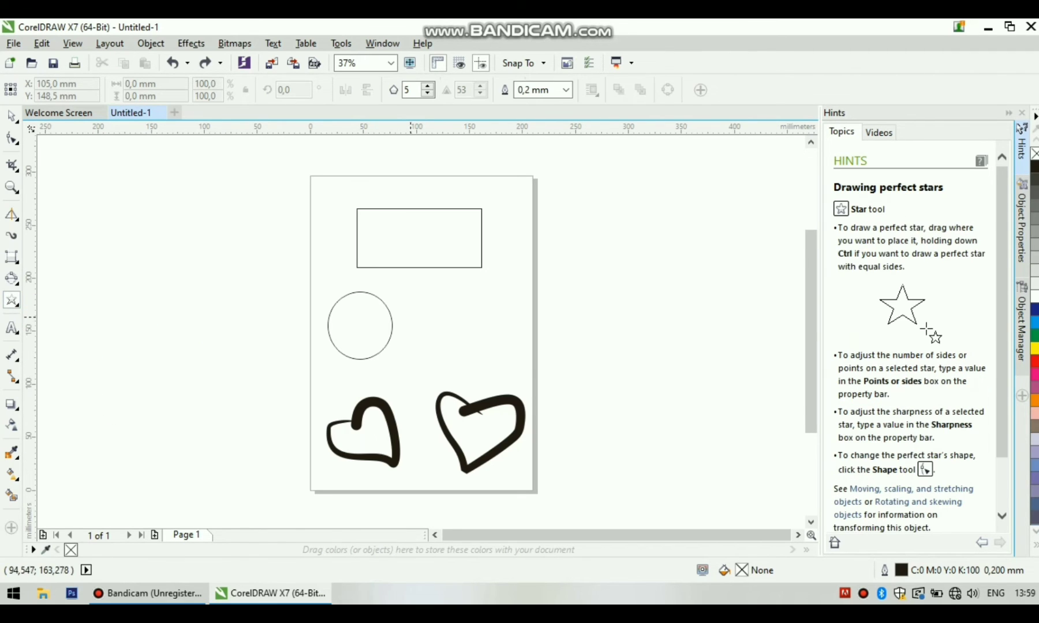
{"action": "left_click_drag", "start_coordinate": [432, 305], "coordinate": [498, 363]}
Draw a 4-by-3 Graph Paper grid inside the top rectangle
{"action": "left_click", "coordinate": [12, 300]}
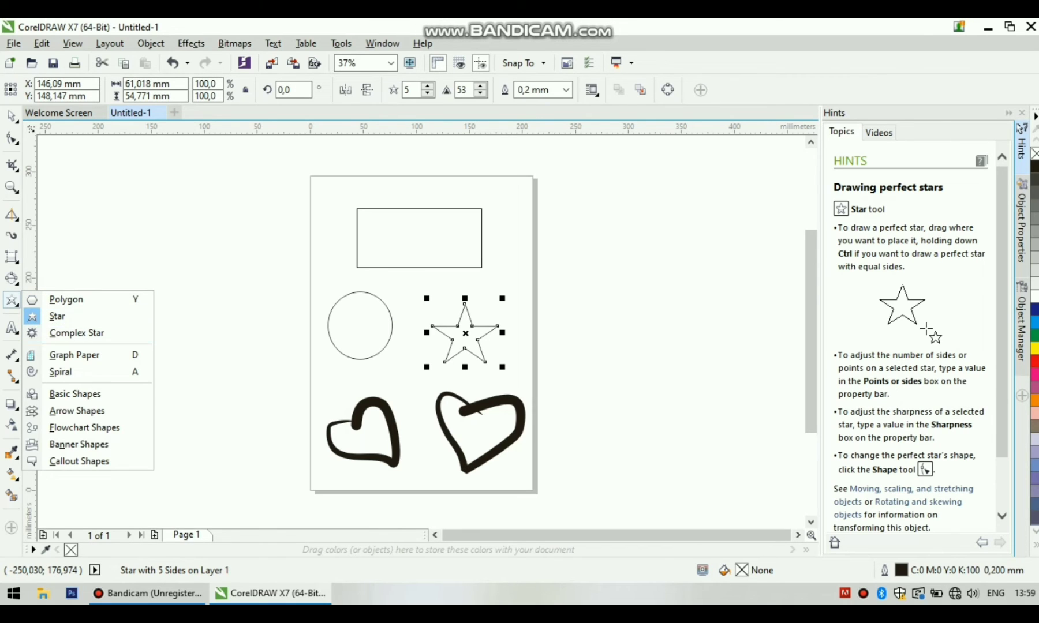
{"action": "left_click", "coordinate": [110, 354]}
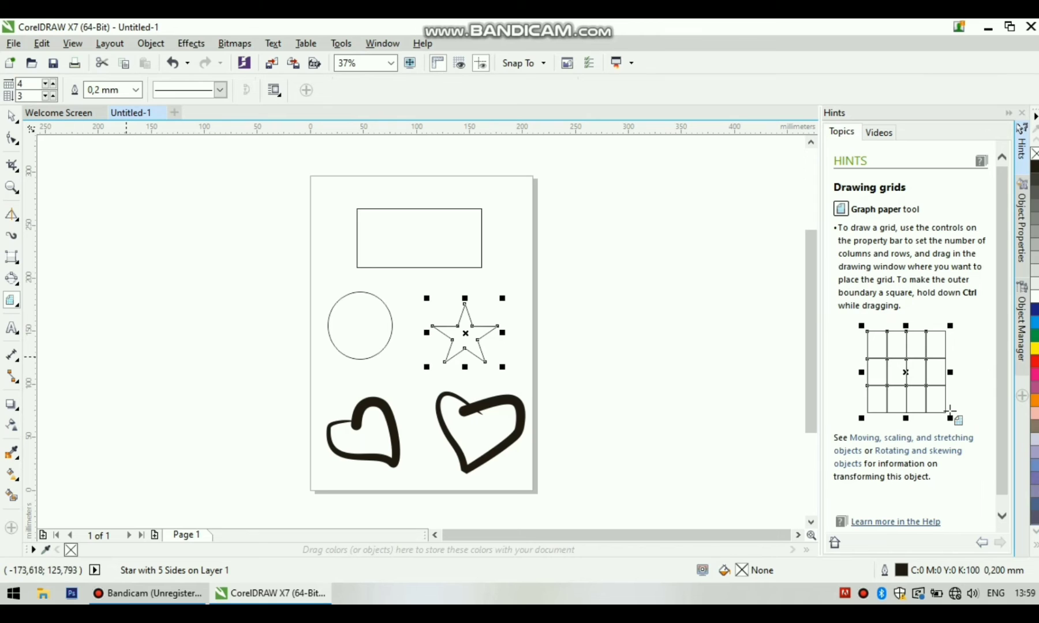
{"action": "left_click_drag", "start_coordinate": [397, 217], "coordinate": [445, 268]}
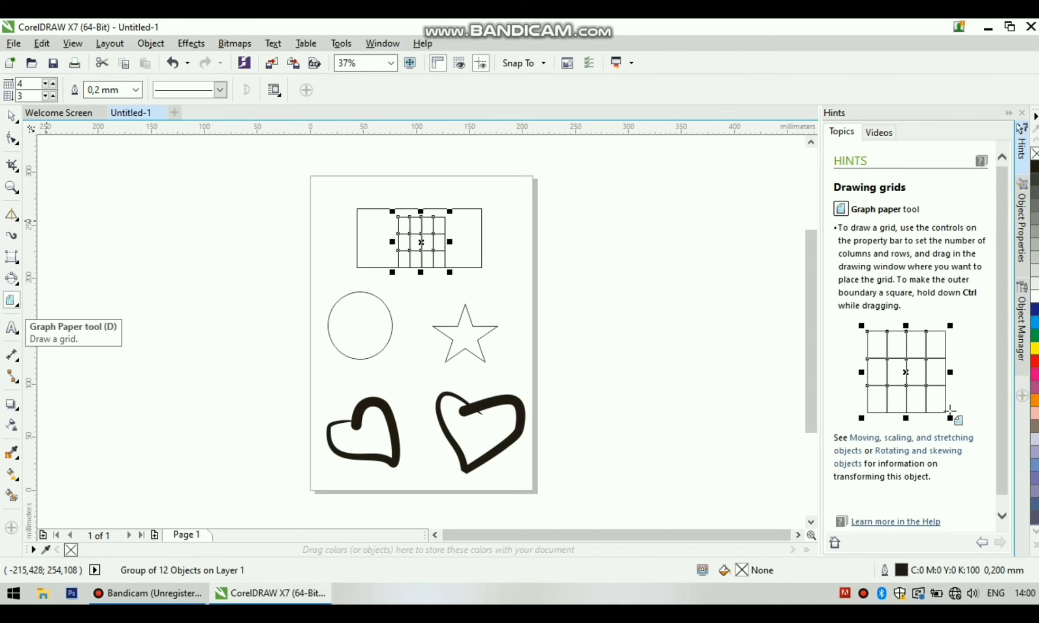
{"action": "left_click", "coordinate": [17, 305]}
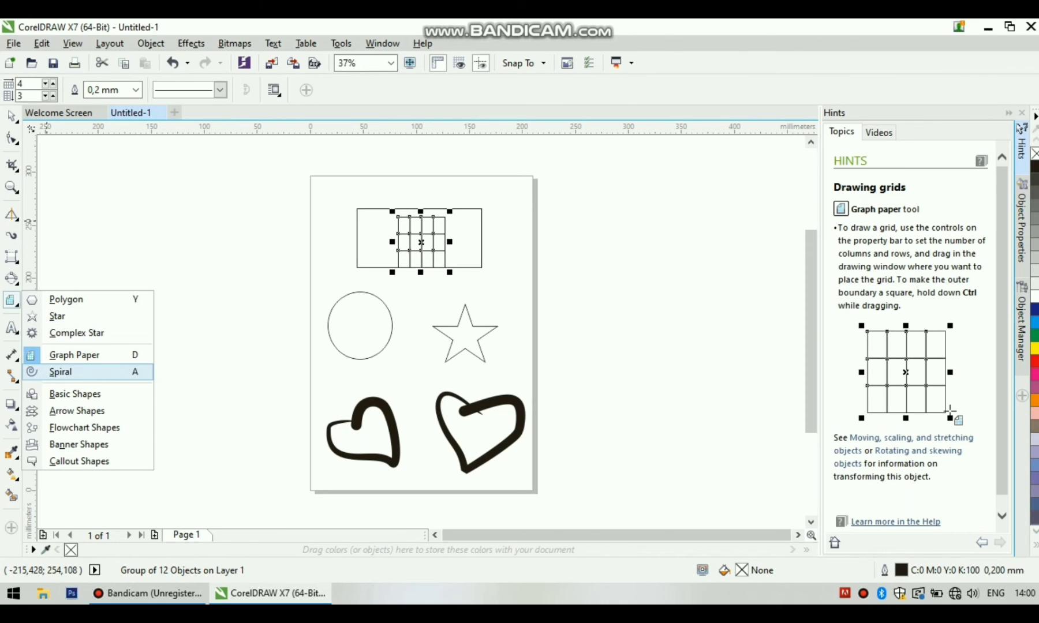
{"action": "left_click", "coordinate": [60, 372]}
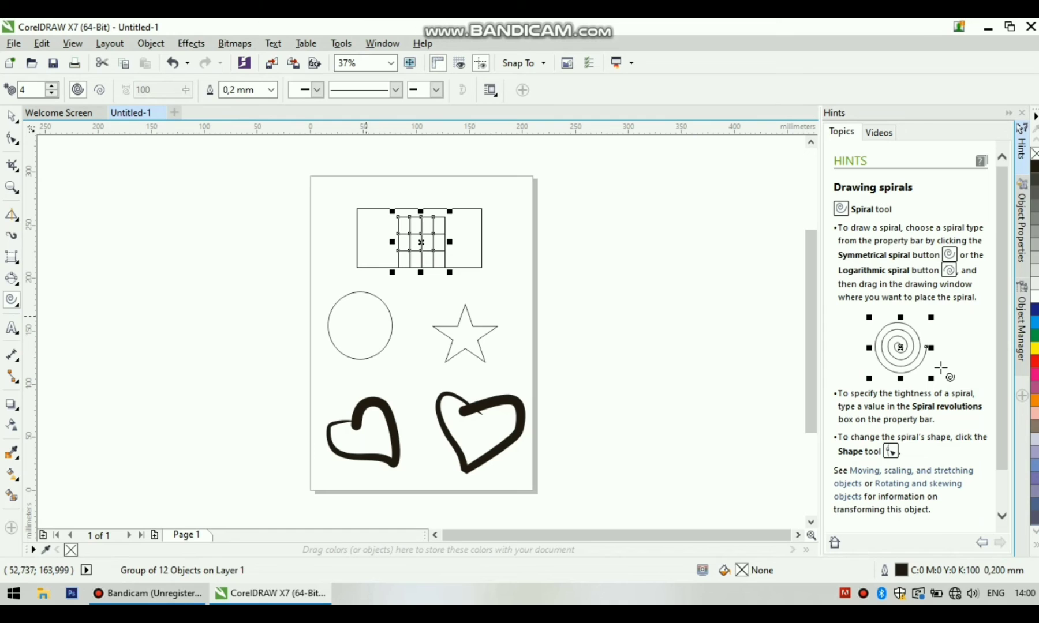
{"action": "left_click", "coordinate": [364, 316]}
{"action": "left_click_drag", "start_coordinate": [364, 316], "coordinate": [407, 353]}
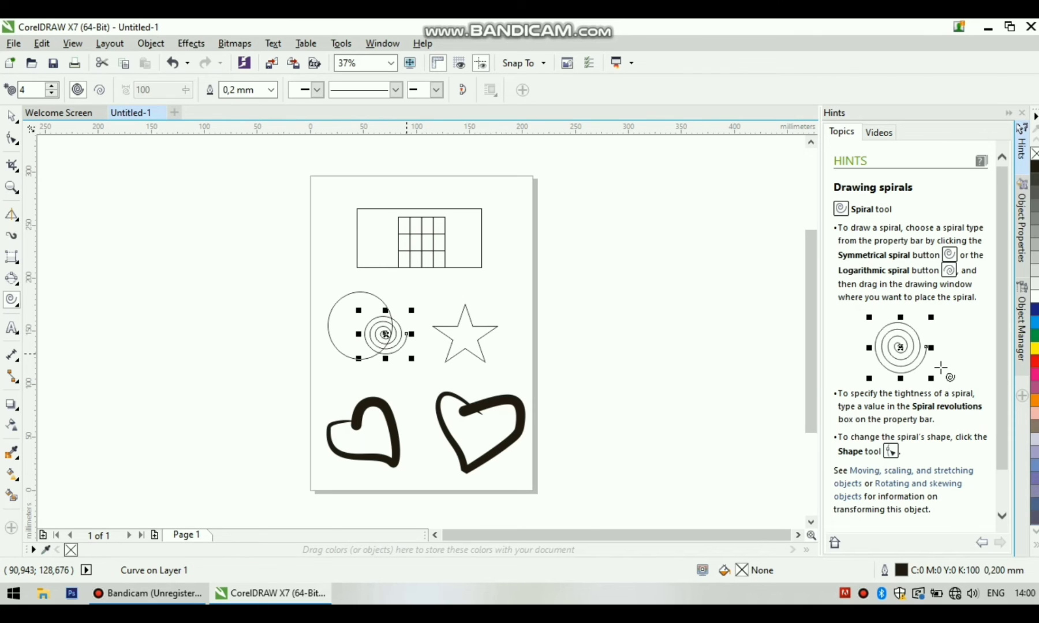
{"action": "left_click_drag", "start_coordinate": [321, 221], "coordinate": [406, 286]}
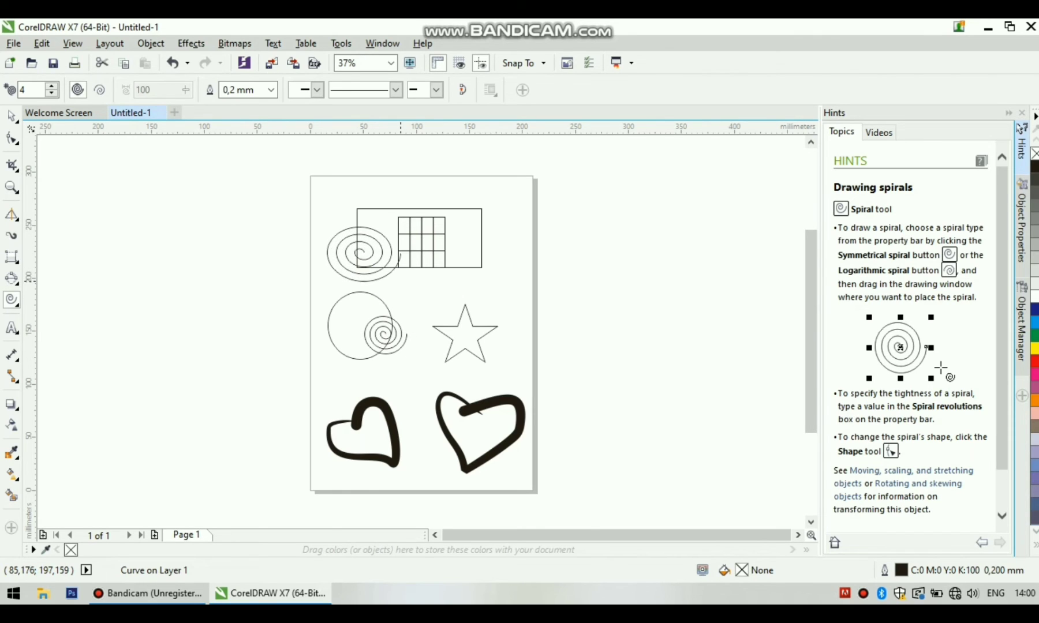
{"action": "key", "text": "ctrl+z"}
{"action": "key", "text": "ctrl+z"}
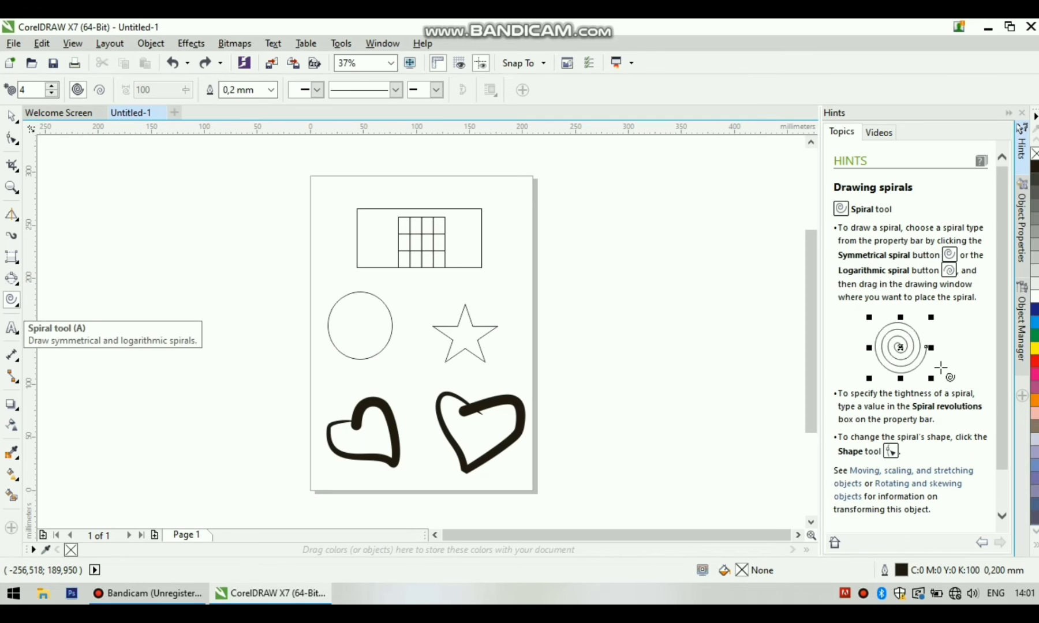
{"action": "left_click", "coordinate": [12, 301]}
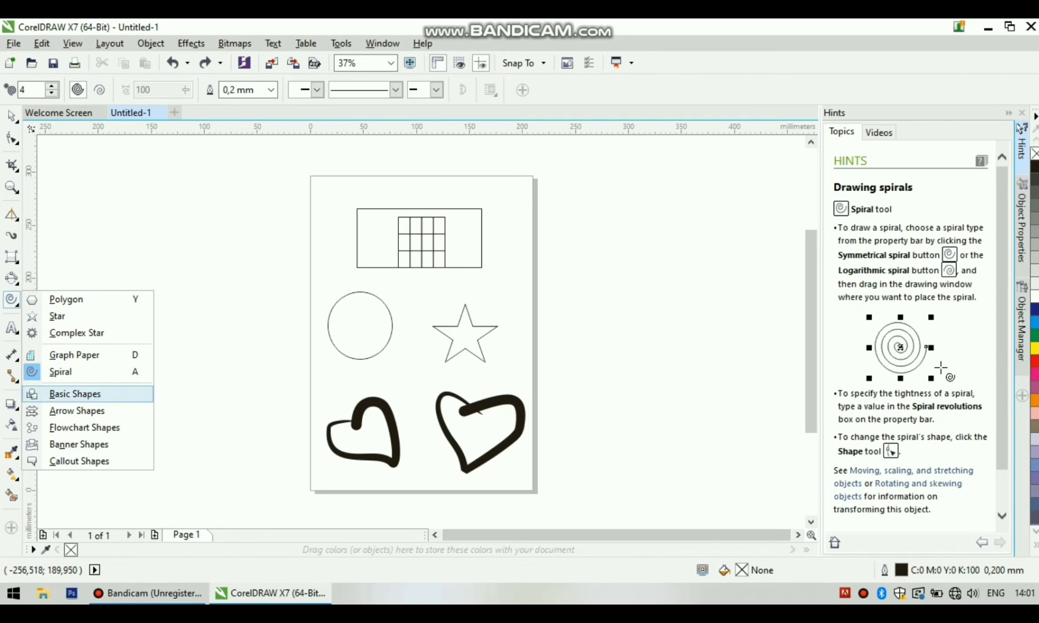
{"action": "key", "text": "Escape"}
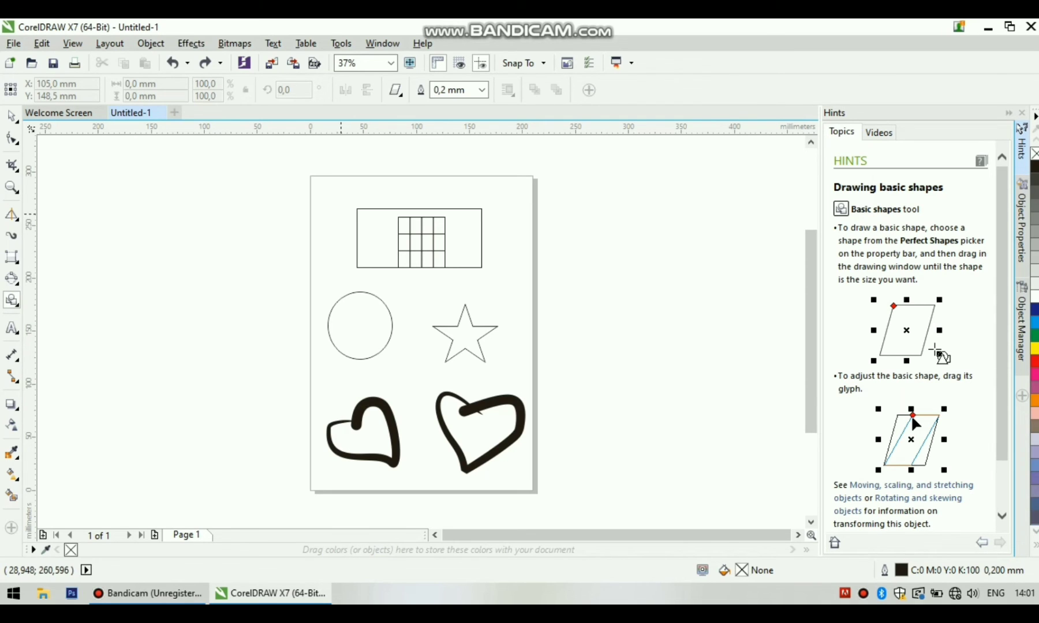
{"action": "left_click", "coordinate": [396, 89]}
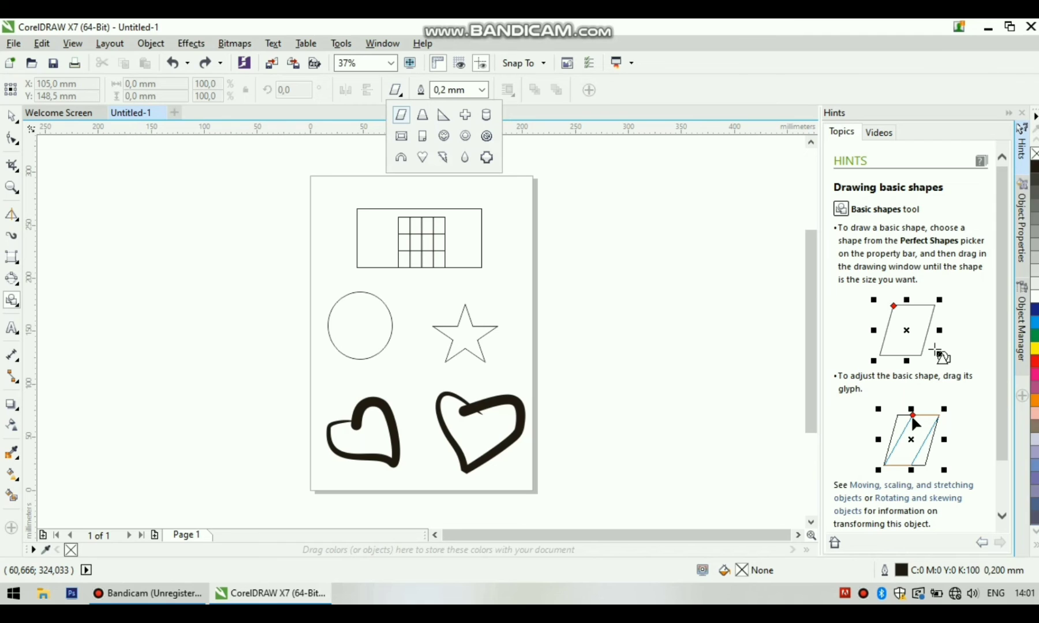
{"action": "left_click", "coordinate": [443, 115]}
{"action": "mouse_move", "coordinate": [400, 285]}
{"action": "left_mouse_down"}
{"action": "mouse_move", "coordinate": [420, 352]}
{"action": "mouse_move", "coordinate": [442, 360]}
{"action": "left_mouse_up"}
{"action": "key", "text": "ctrl+z"}
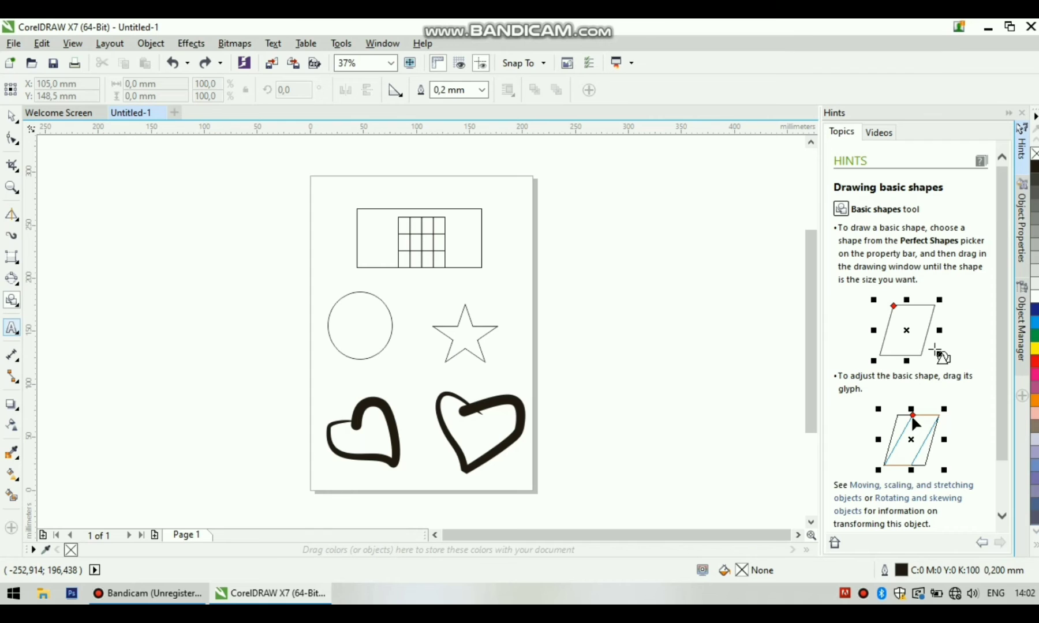
Add a text line with the author's name at the top of the page
{"action": "left_click", "coordinate": [11, 328]}
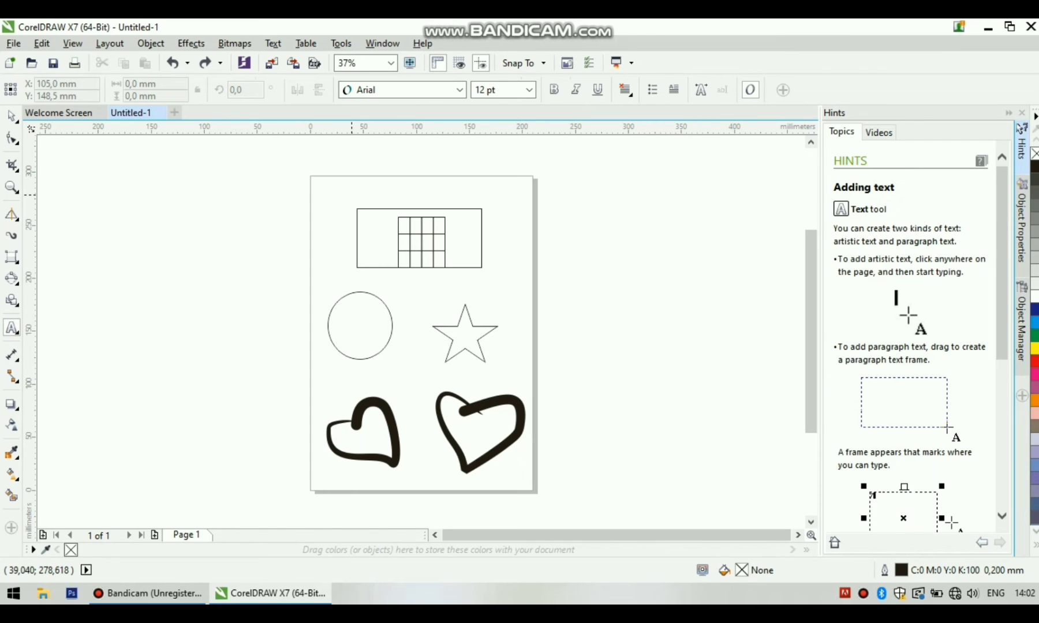
{"action": "left_click", "coordinate": [353, 190]}
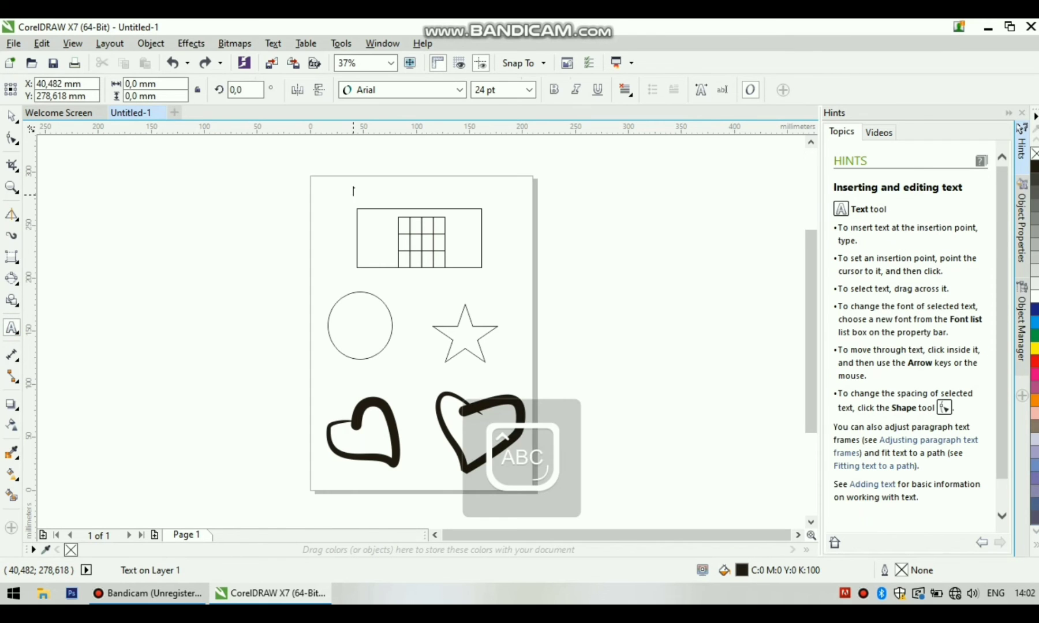
{"action": "type", "text": "Nurhawa"}
{"action": "key", "text": "Escape"}
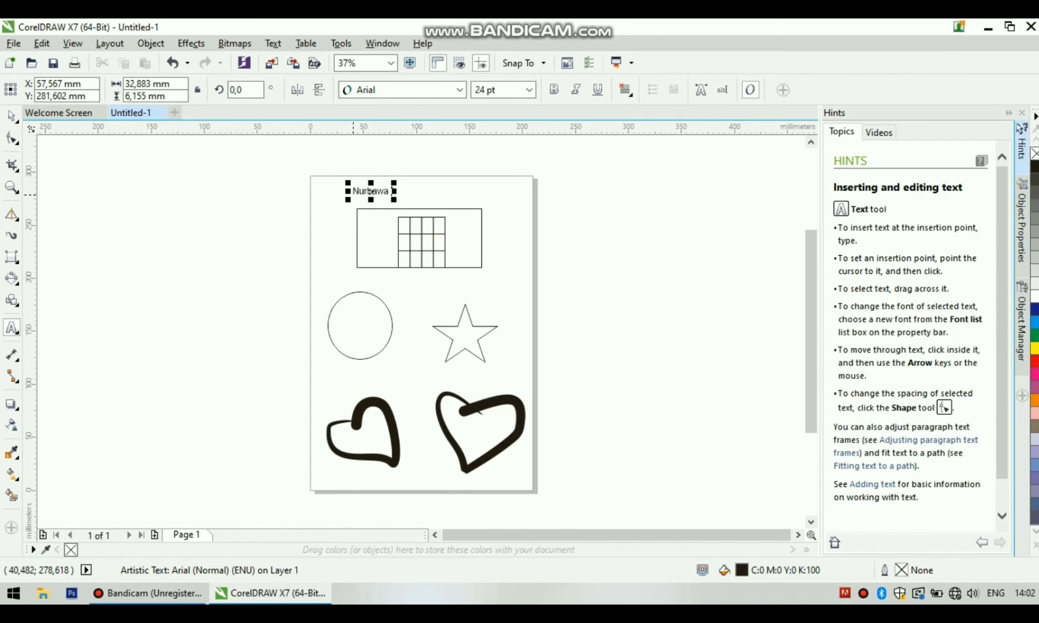
{"action": "type", "text": "Mas'udin"}
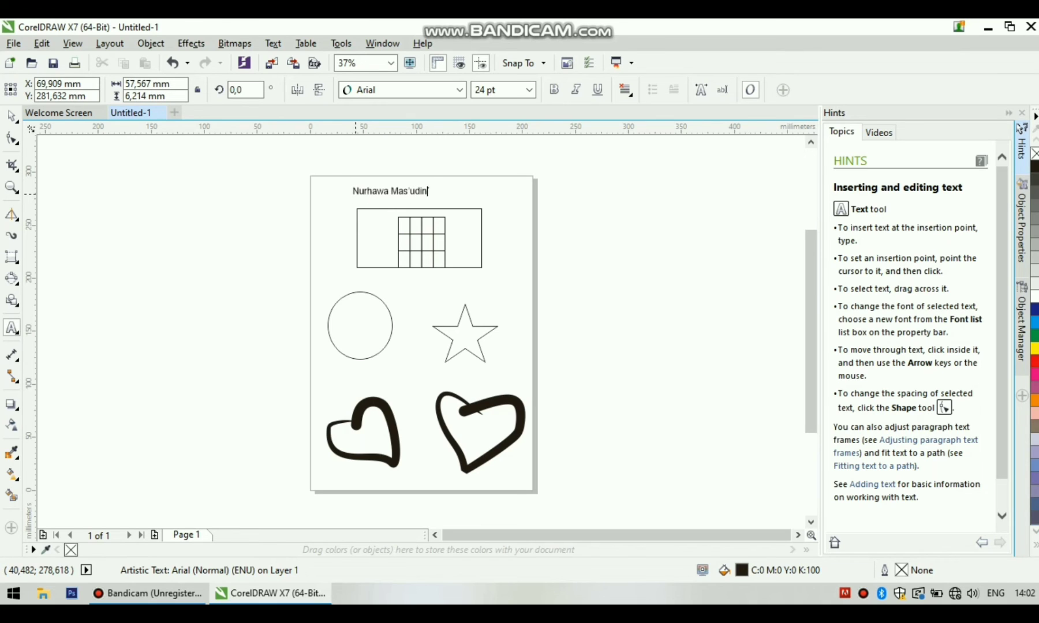
Format the whole name as 36 pt bold Bahnschrift Light
{"action": "key", "text": "ctrl+a"}
{"action": "left_click", "coordinate": [530, 90]}
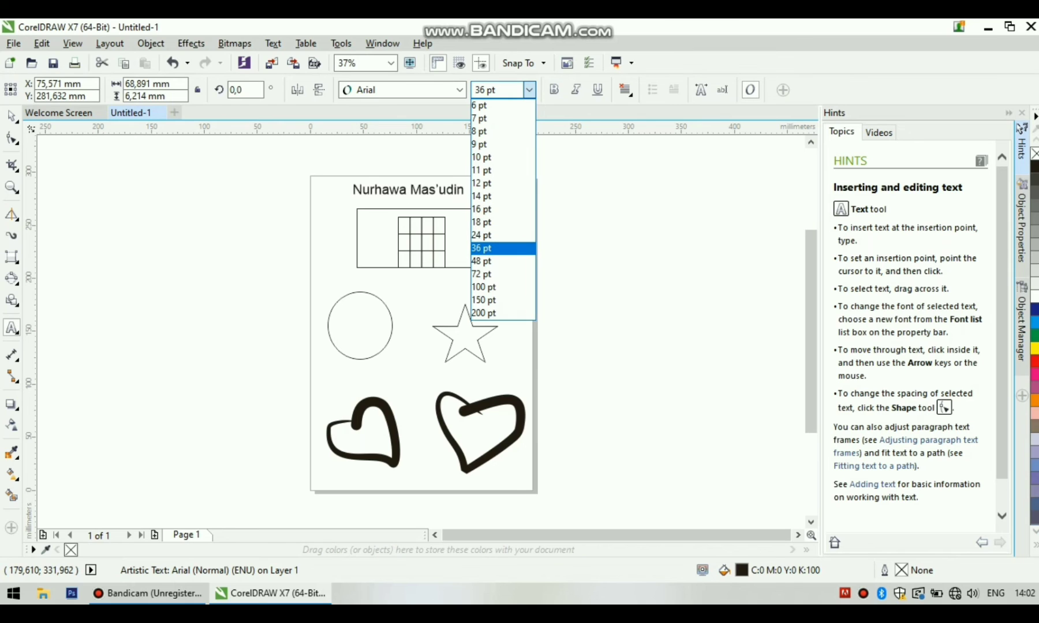
{"action": "left_click", "coordinate": [482, 248]}
{"action": "key", "text": "ctrl+b"}
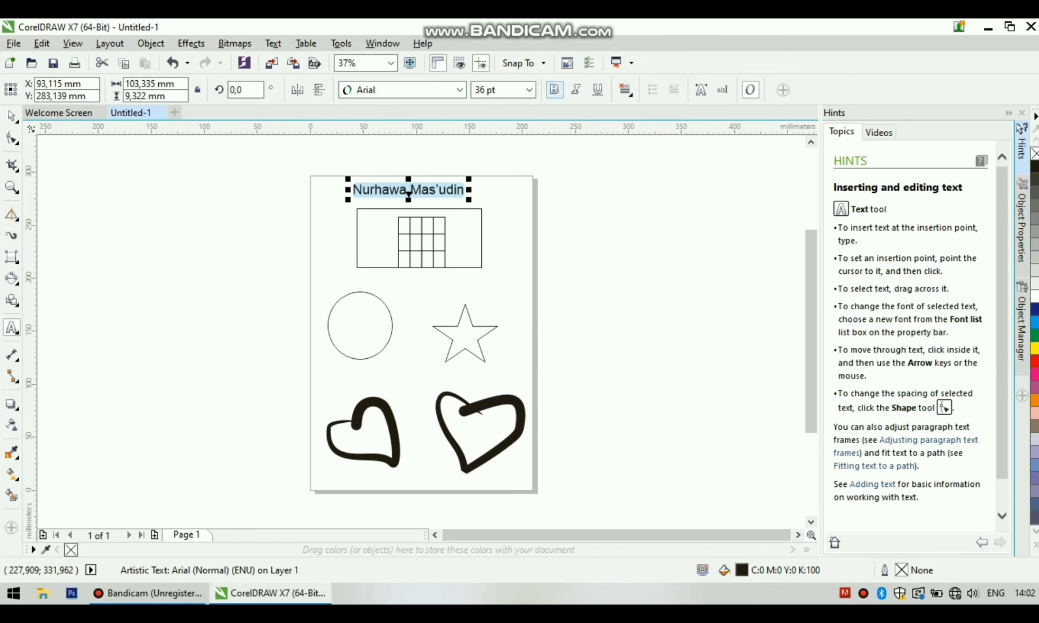
{"action": "key", "text": "ctrl+shift+f"}
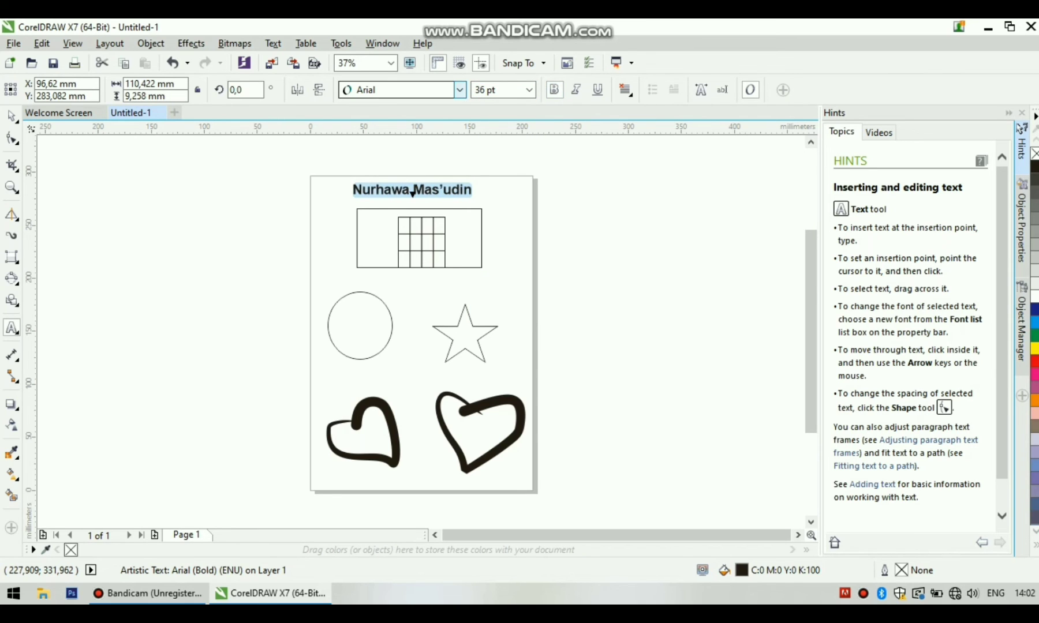
{"action": "key", "text": "alt+Down"}
{"action": "type", "text": "b"}
{"action": "key", "text": "Return"}
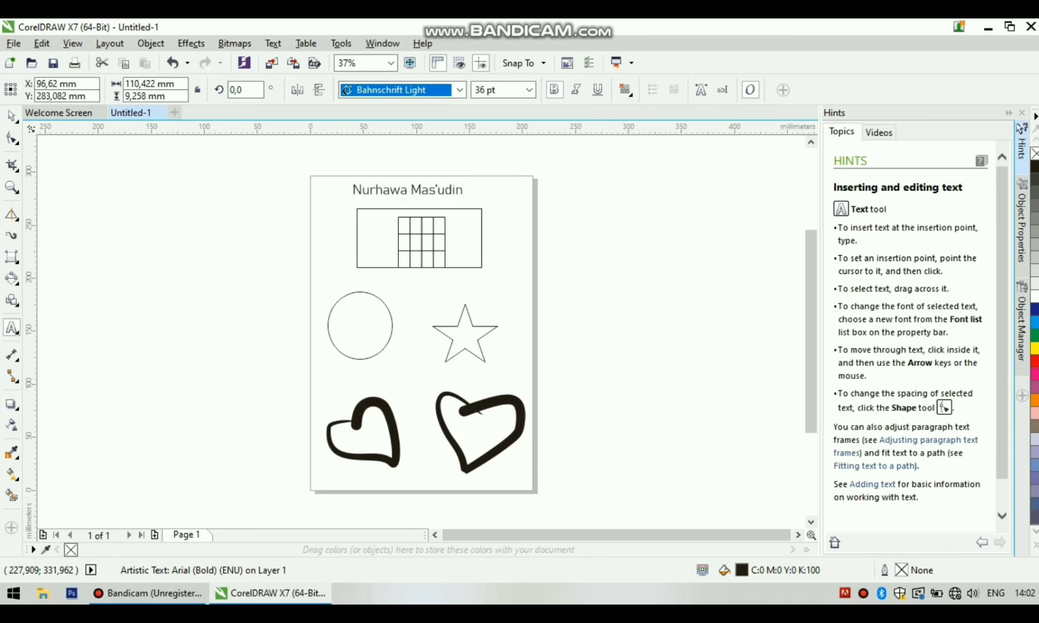
Stretch the name taller and wider across the page, then colour it red
{"action": "key", "text": "ctrl+space"}
{"action": "left_click_drag", "start_coordinate": [407, 200], "coordinate": [408, 206]}
{"action": "left_click_drag", "start_coordinate": [468, 192], "coordinate": [498, 192]}
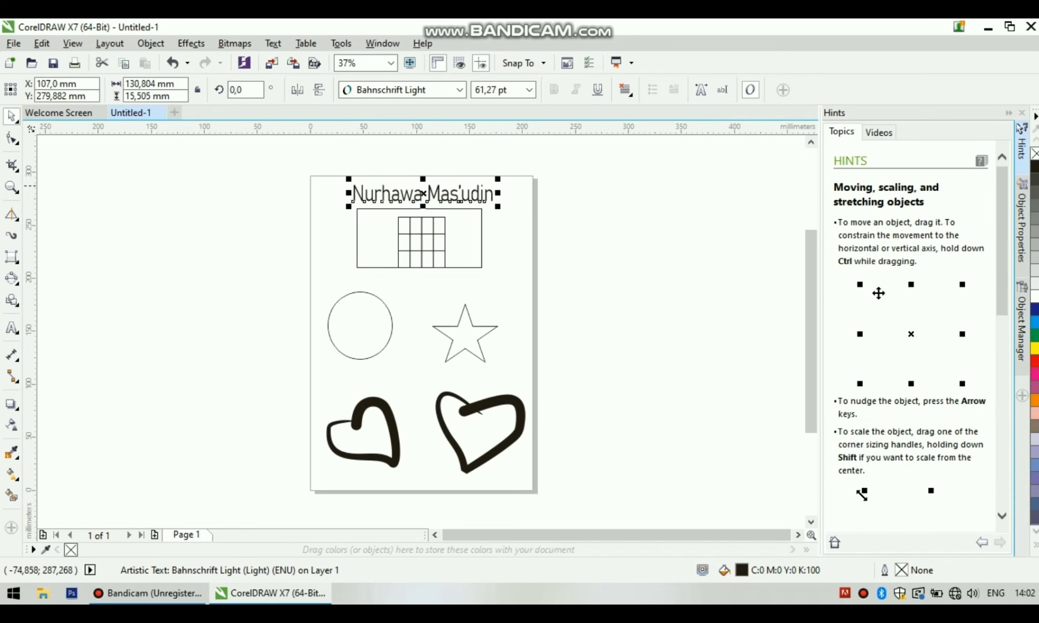
{"action": "key", "text": "ctrl+space"}
{"action": "key", "text": "ctrl+a"}
{"action": "left_click", "coordinate": [1034, 322]}
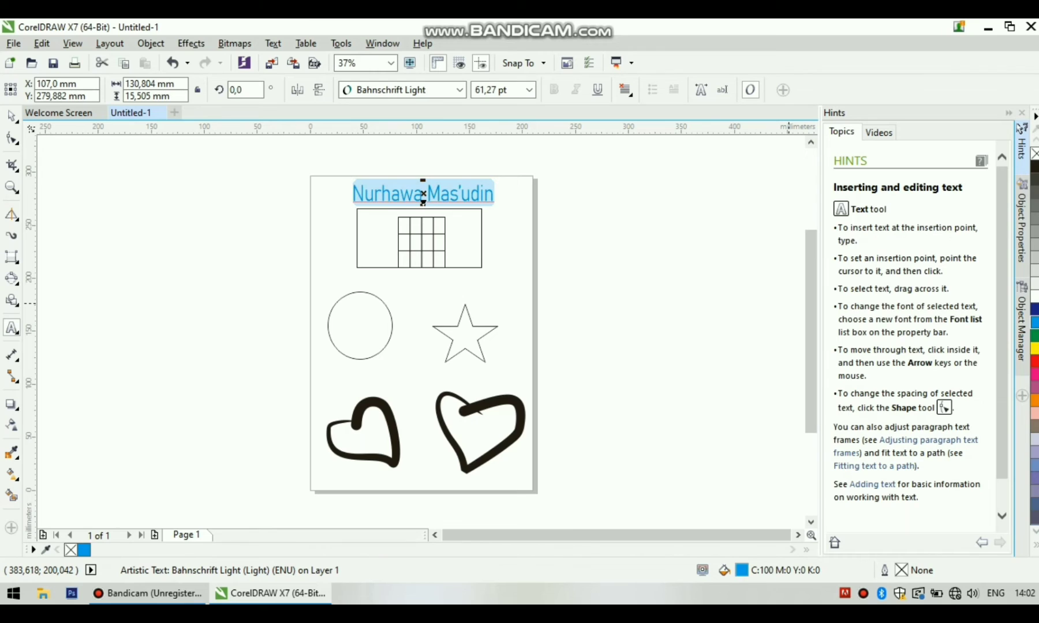
{"action": "left_click", "coordinate": [1034, 361]}
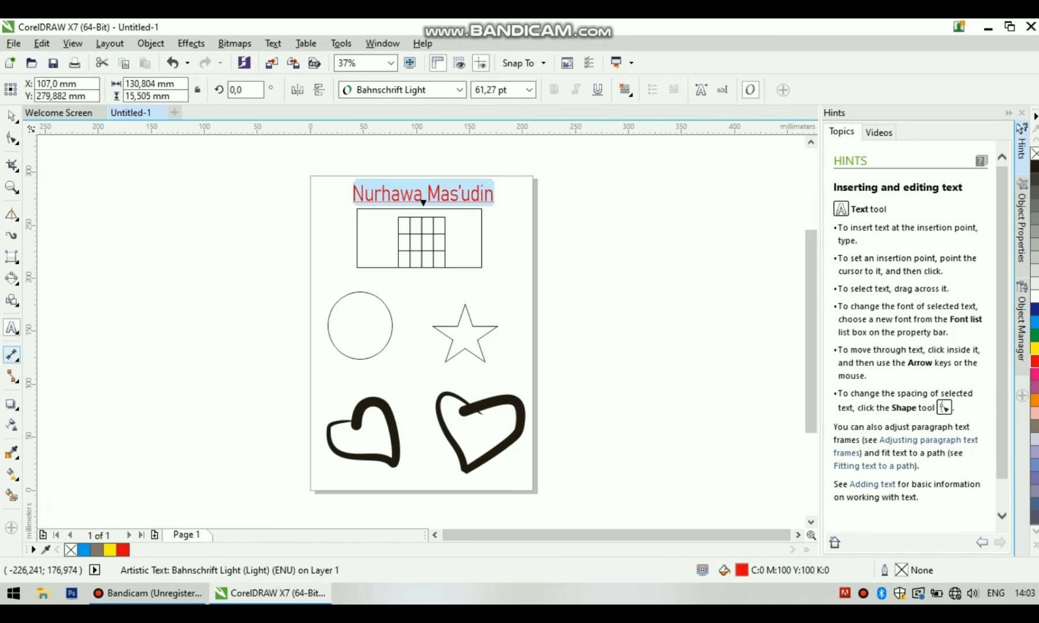
{"action": "left_click", "coordinate": [11, 355]}
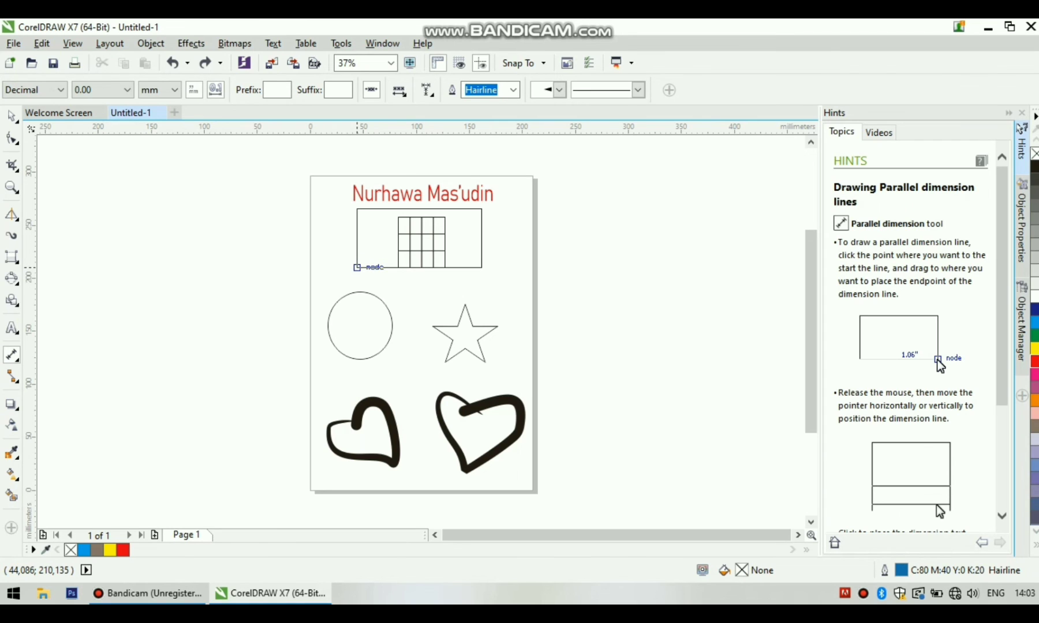
Add a 117.50 mm dimension line just below the grid rectangle's bottom edge
{"action": "left_click_drag", "start_coordinate": [356, 267], "coordinate": [482, 267]}
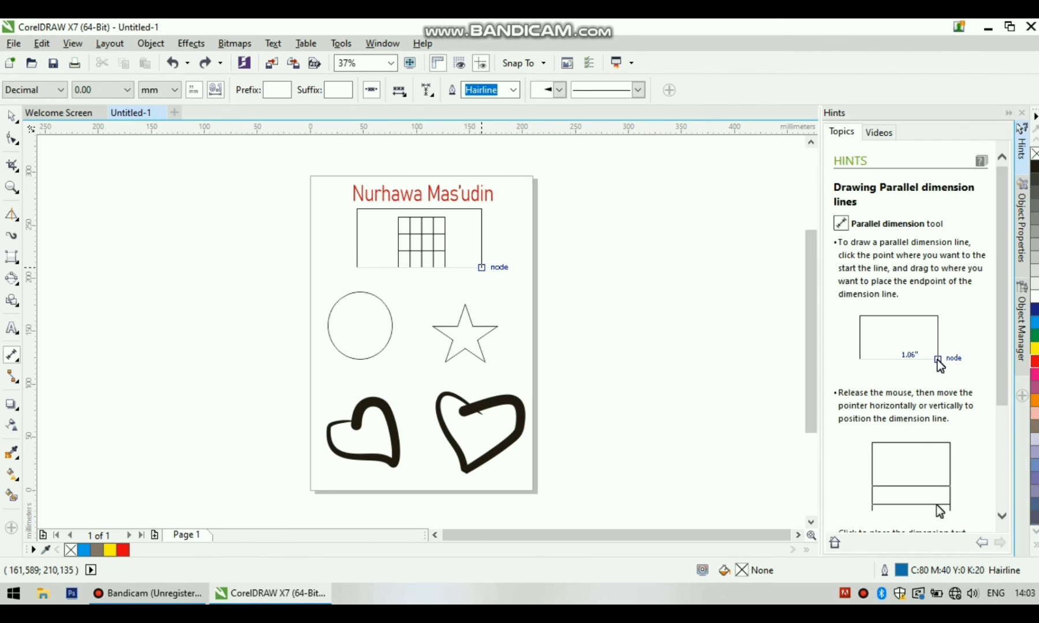
{"action": "left_click", "coordinate": [482, 286]}
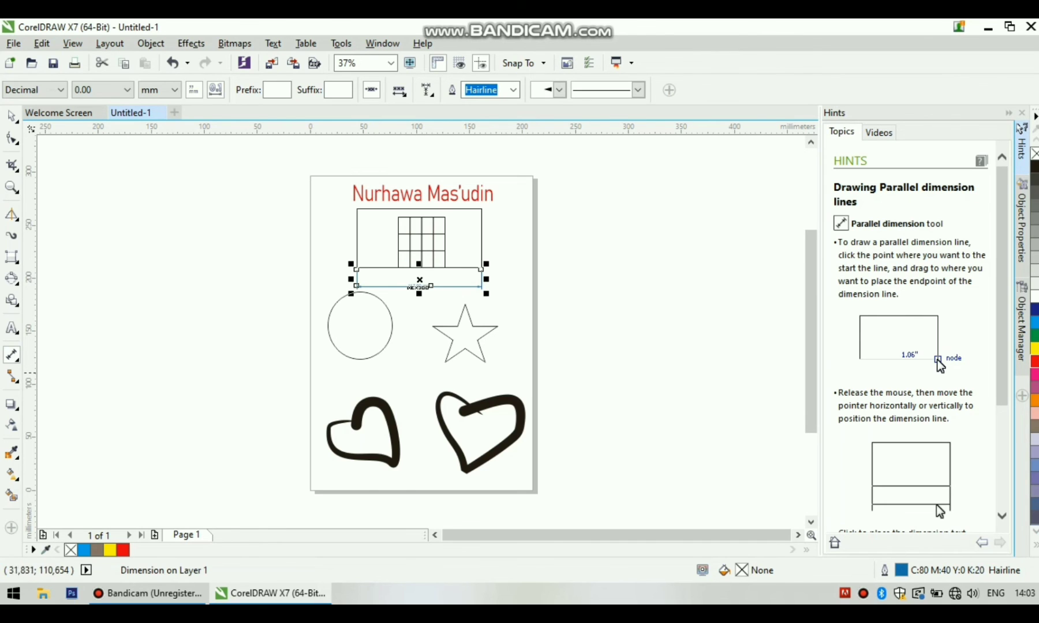
{"action": "key", "text": "Escape"}
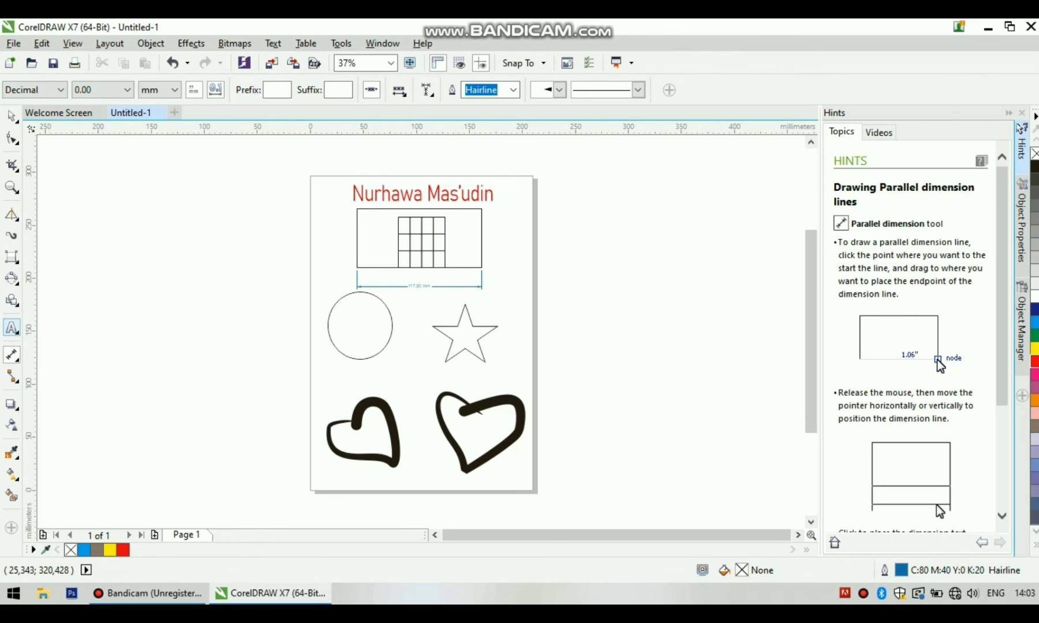
{"action": "left_click", "coordinate": [12, 187]}
{"action": "left_click", "coordinate": [55, 185]}
{"action": "left_click", "coordinate": [84, 90]}
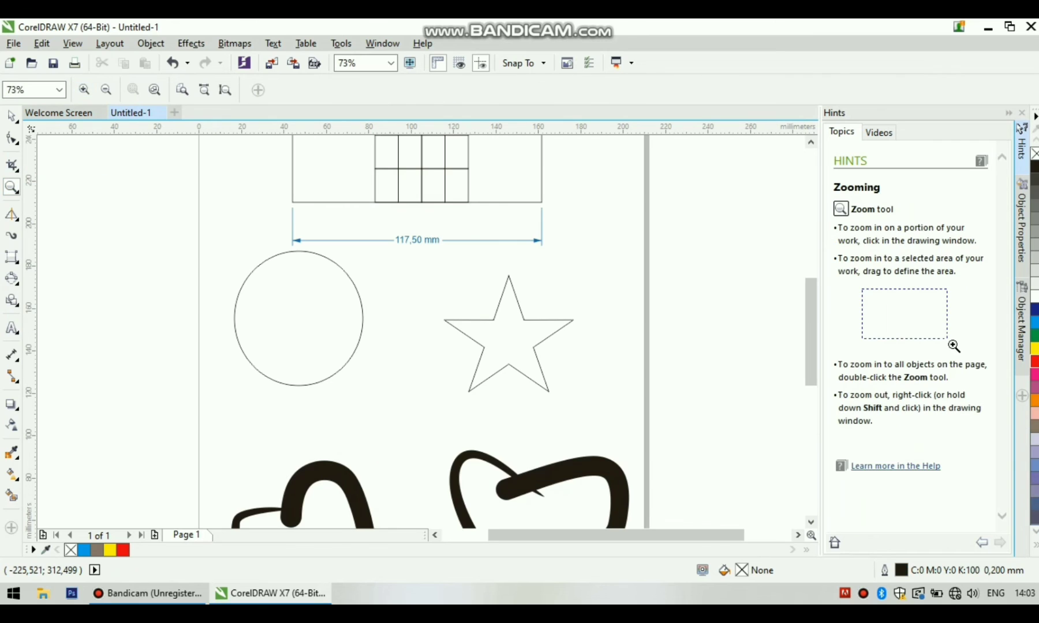
{"action": "left_click", "coordinate": [106, 89]}
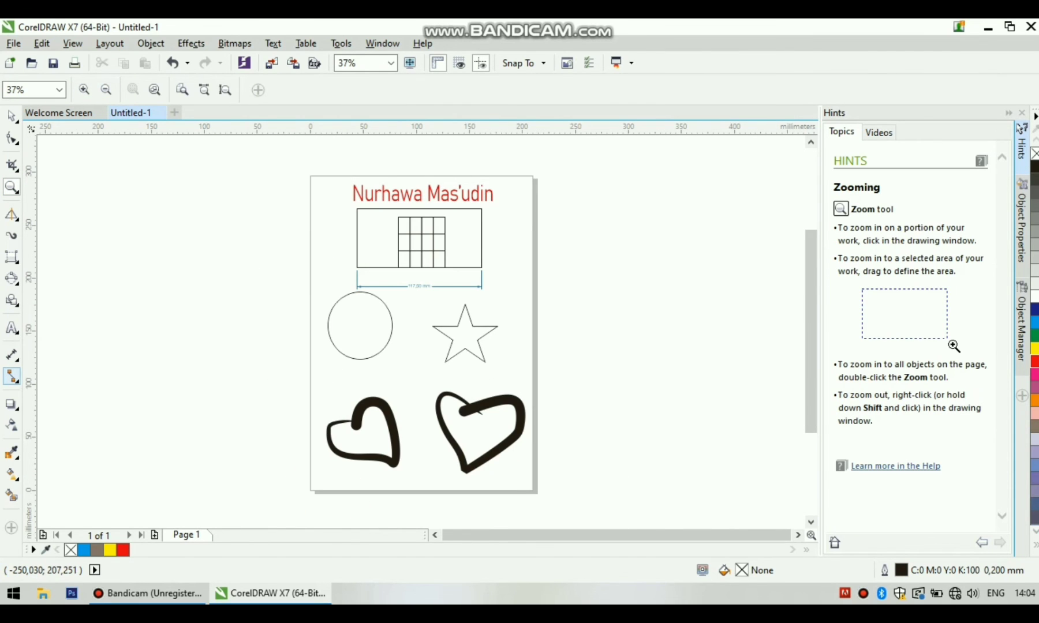
{"action": "left_click", "coordinate": [12, 375]}
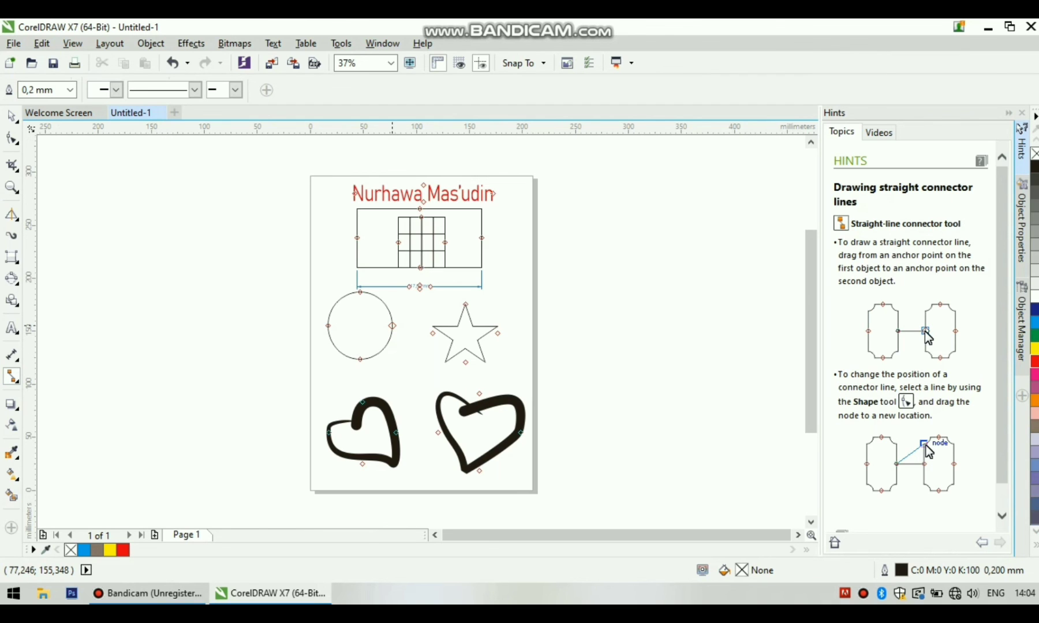
Draw a straight connector from the circle's right edge to the star's top point
{"action": "left_click", "coordinate": [393, 325]}
{"action": "left_click_drag", "start_coordinate": [392, 325], "coordinate": [466, 304]}
{"action": "left_click", "coordinate": [11, 404]}
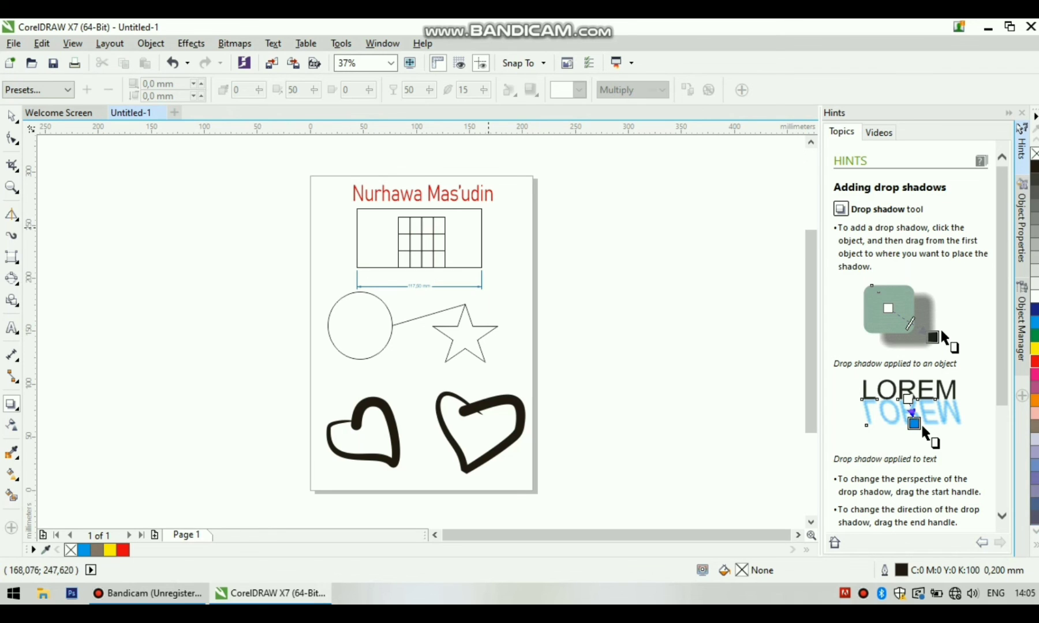
Pull a drop shadow off the grid rectangle's left side, after undoing two trial shadows
{"action": "left_click", "coordinate": [440, 222]}
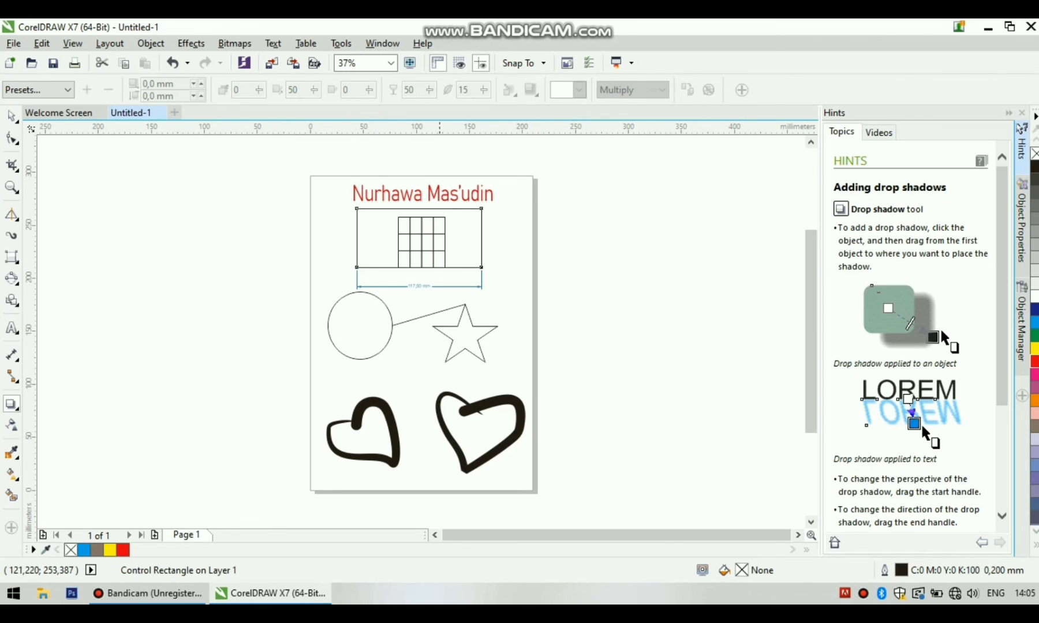
{"action": "left_click_drag", "start_coordinate": [355, 209], "coordinate": [340, 274]}
{"action": "key", "text": "ctrl+z"}
{"action": "left_click_drag", "start_coordinate": [479, 210], "coordinate": [518, 268]}
{"action": "key", "text": "ctrl+z"}
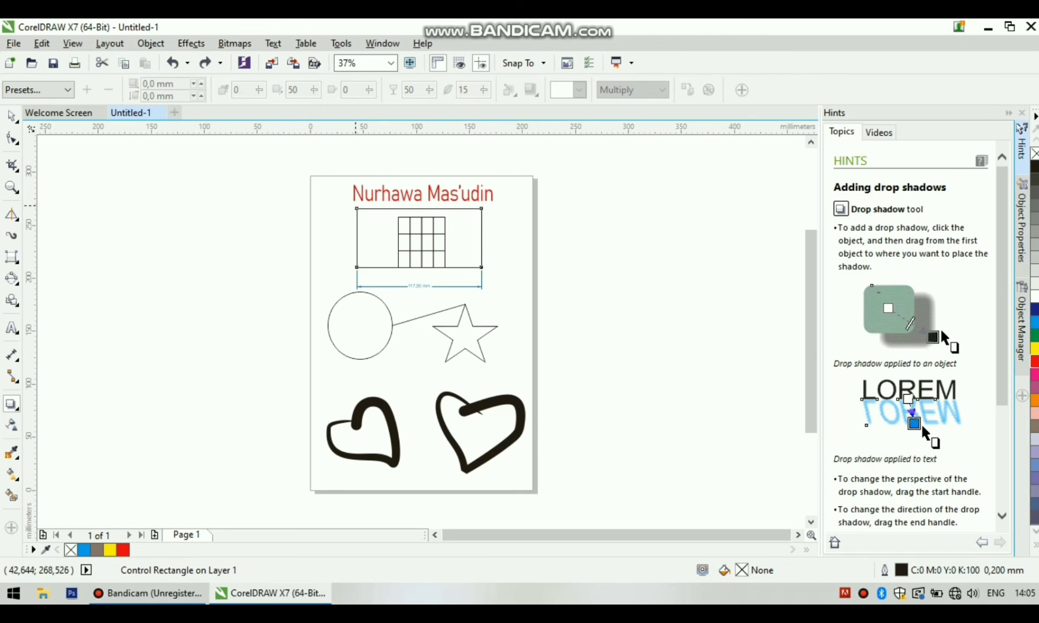
{"action": "left_click_drag", "start_coordinate": [356, 237], "coordinate": [316, 287]}
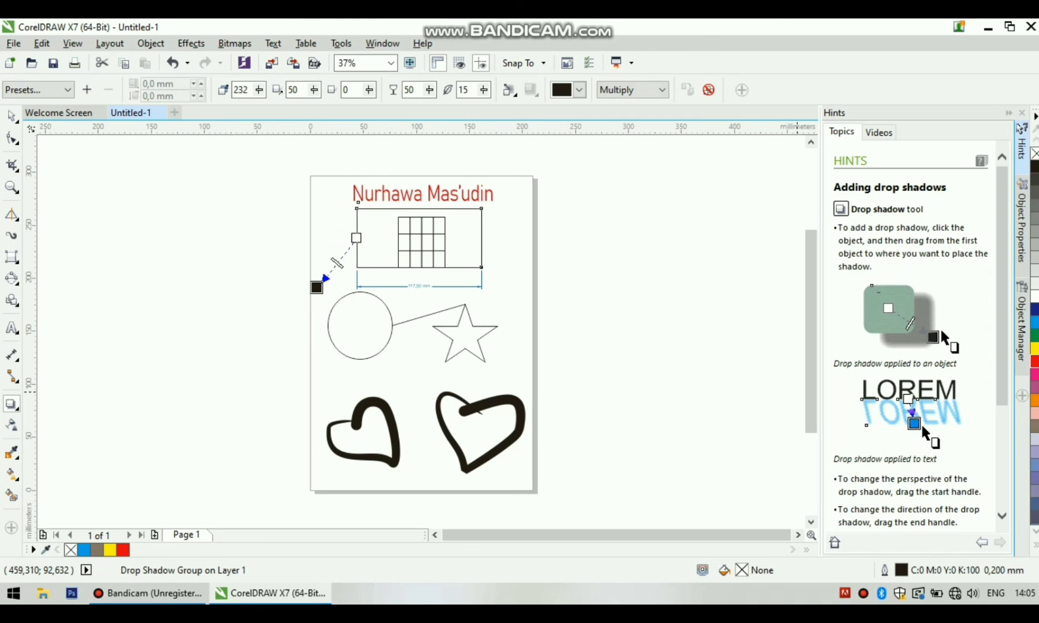
Move the shadow to extend right of the rectangle and fill the rectangle yellow
{"action": "left_click", "coordinate": [1035, 387]}
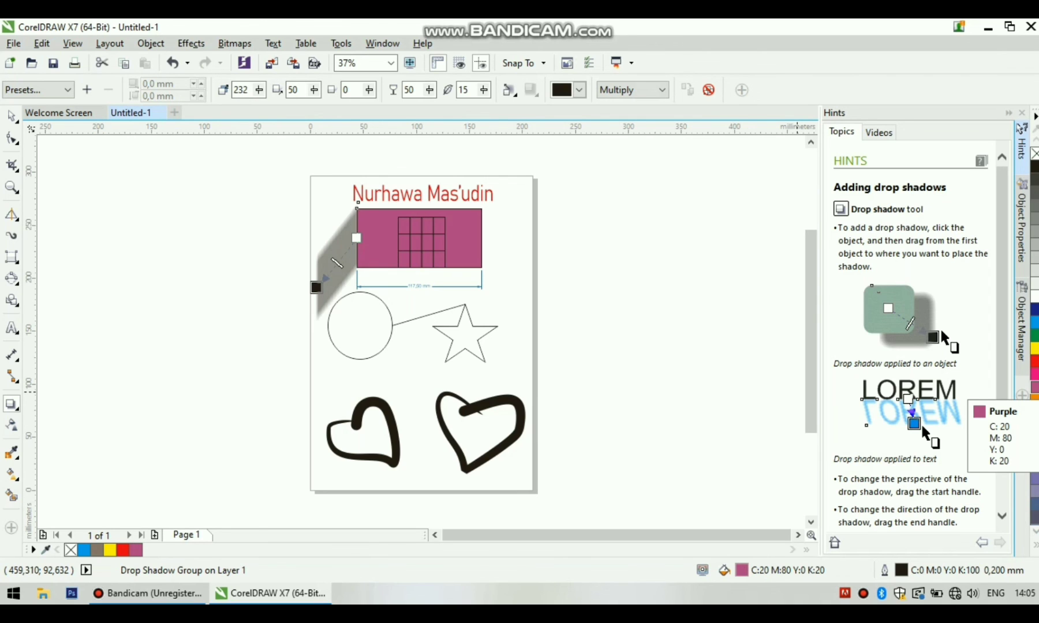
{"action": "left_click", "coordinate": [1034, 361]}
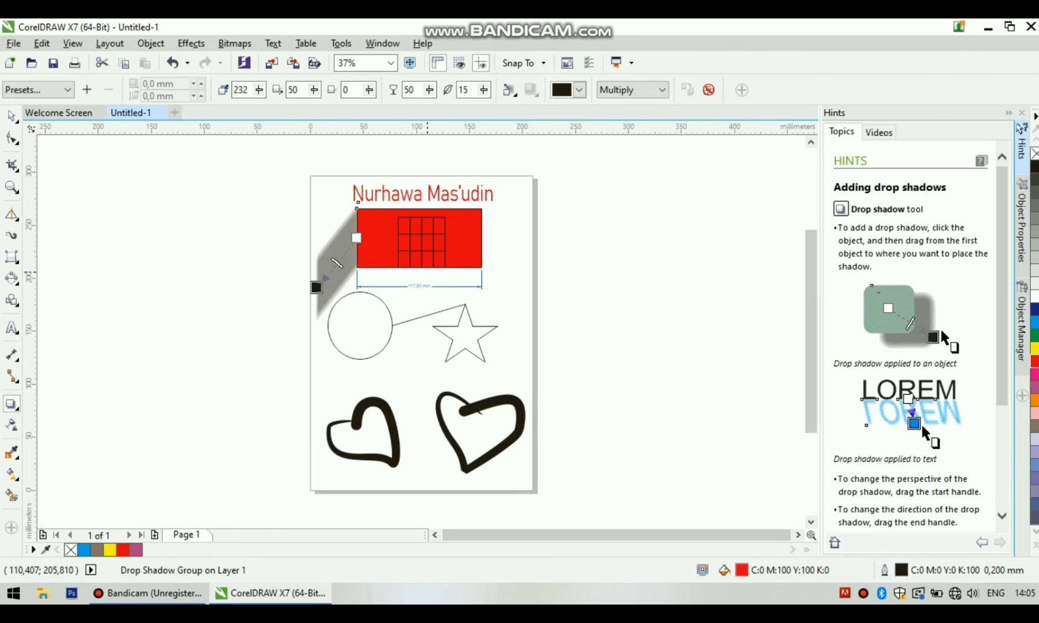
{"action": "left_click_drag", "start_coordinate": [353, 209], "coordinate": [519, 238]}
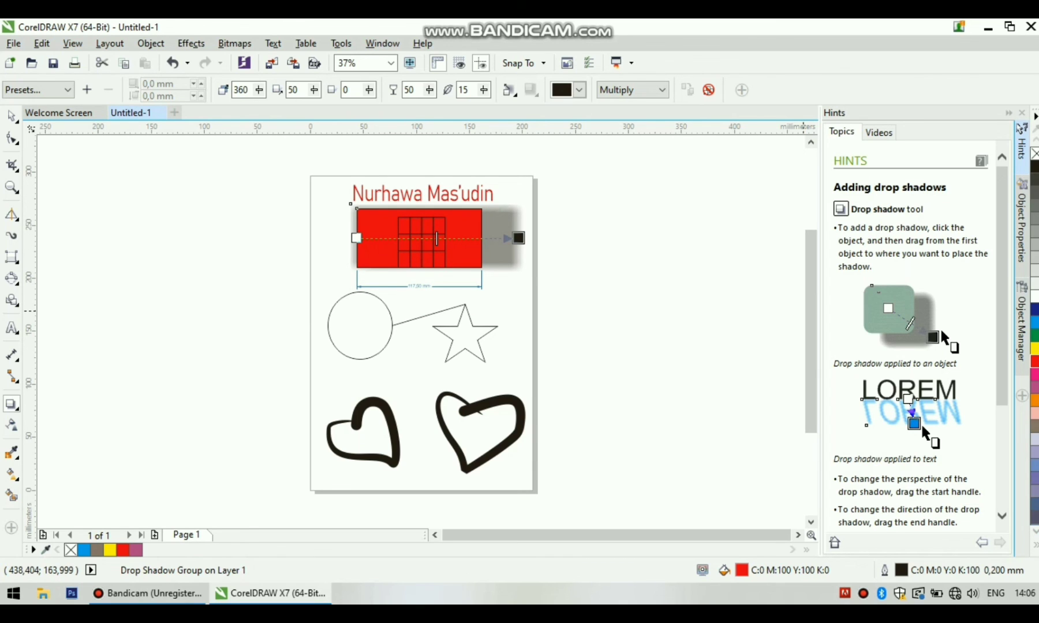
{"action": "left_click", "coordinate": [1035, 349]}
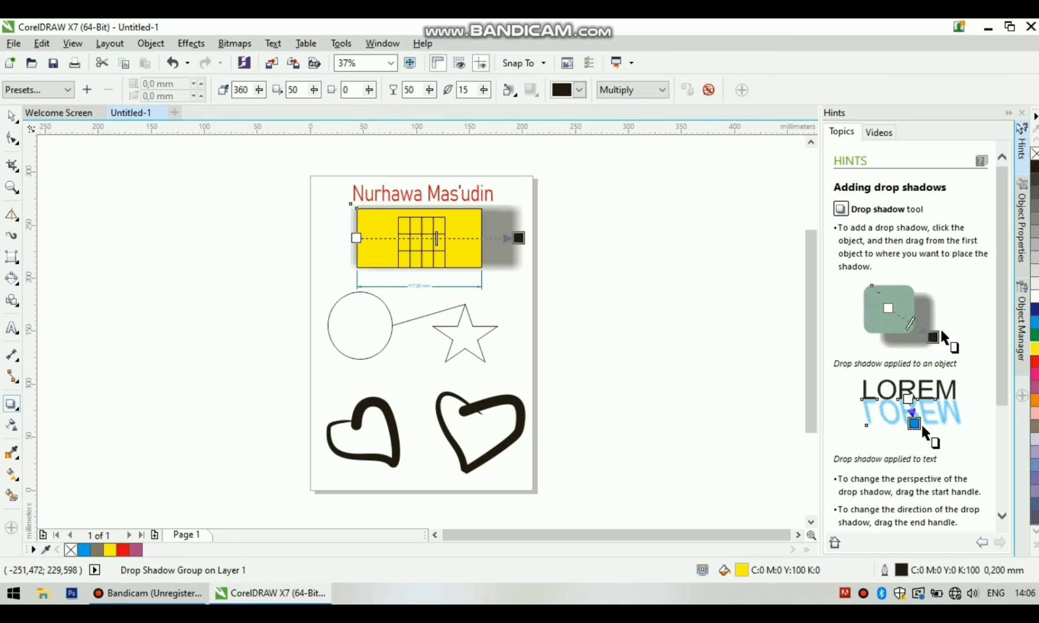
{"action": "left_click", "coordinate": [11, 404]}
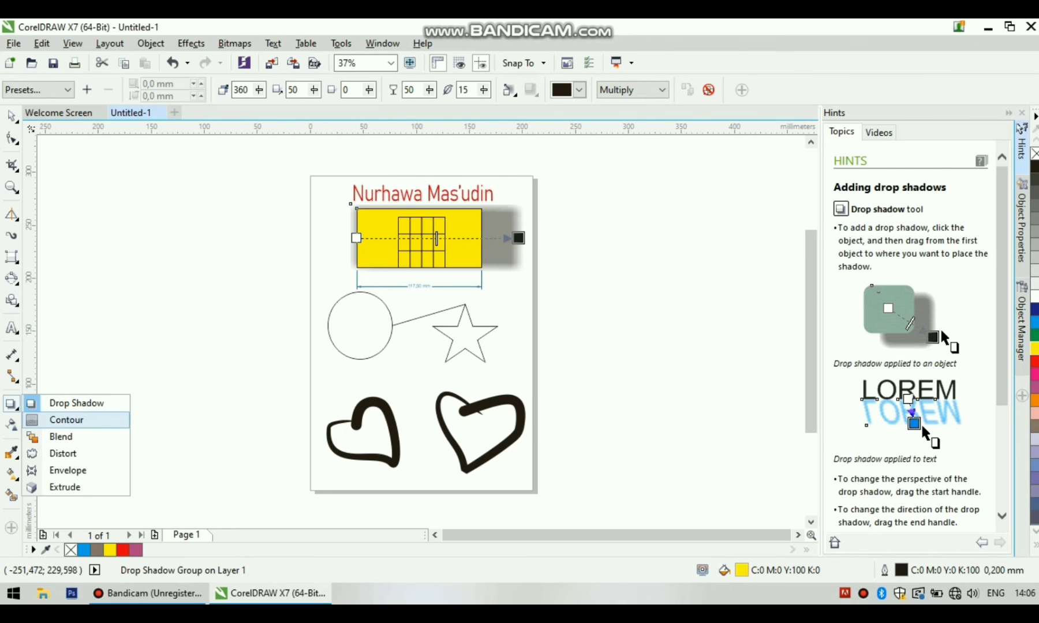
{"action": "left_click", "coordinate": [60, 437]}
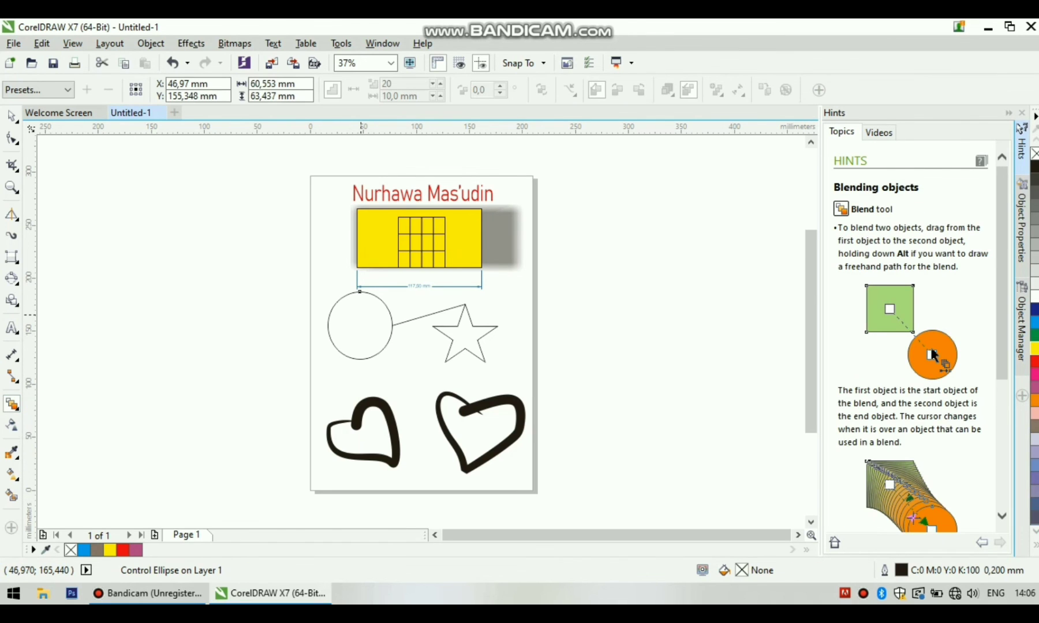
Blend the circle into the star, then undo the blend
{"action": "left_click_drag", "start_coordinate": [360, 292], "coordinate": [477, 310]}
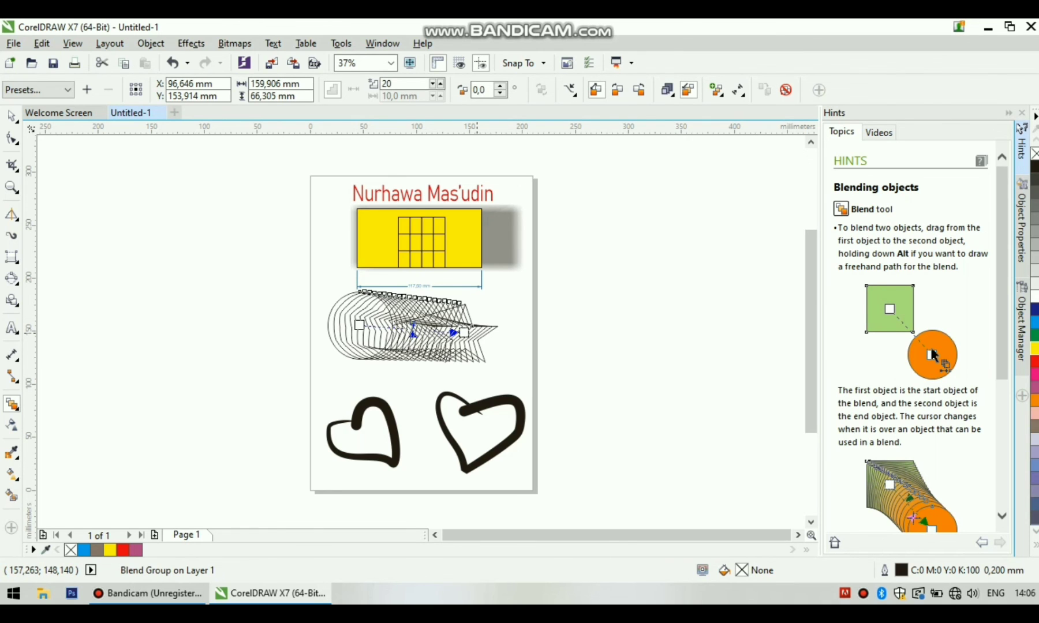
{"action": "key", "text": "ctrl+z"}
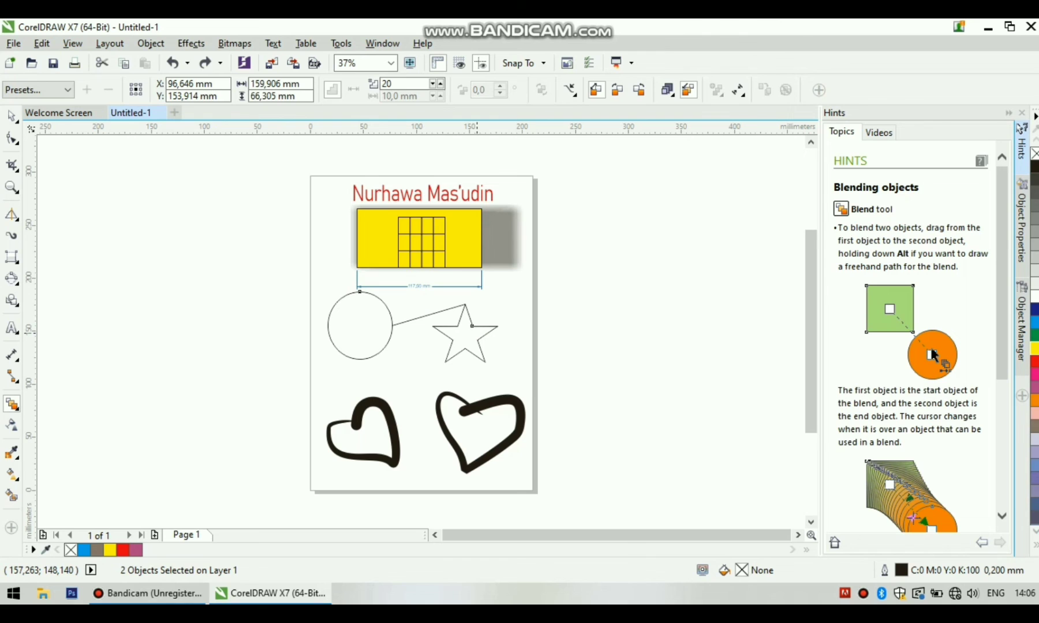
{"action": "left_click", "coordinate": [12, 452]}
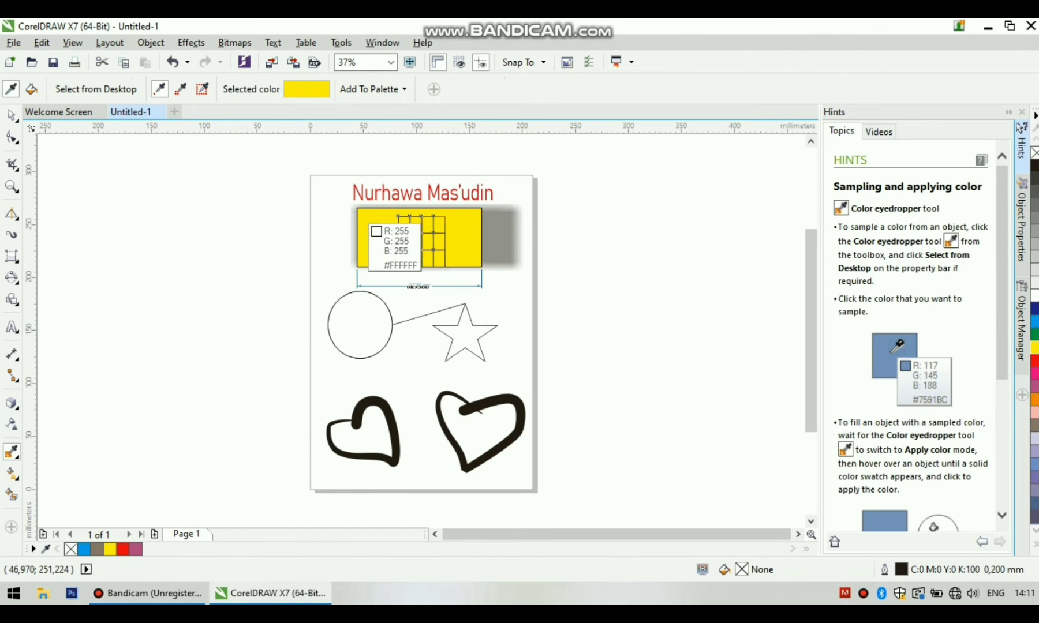
Apply the rectangle's sampled yellow to the star and drag a yellow-to-white gradient onto the rectangle
{"action": "left_click", "coordinate": [369, 227]}
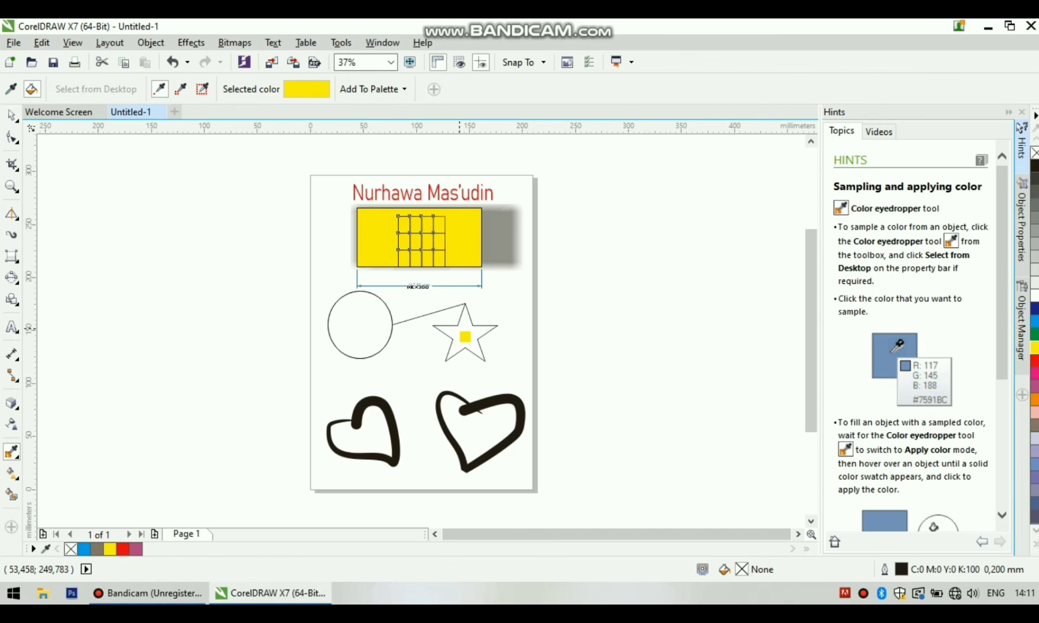
{"action": "left_click", "coordinate": [465, 337]}
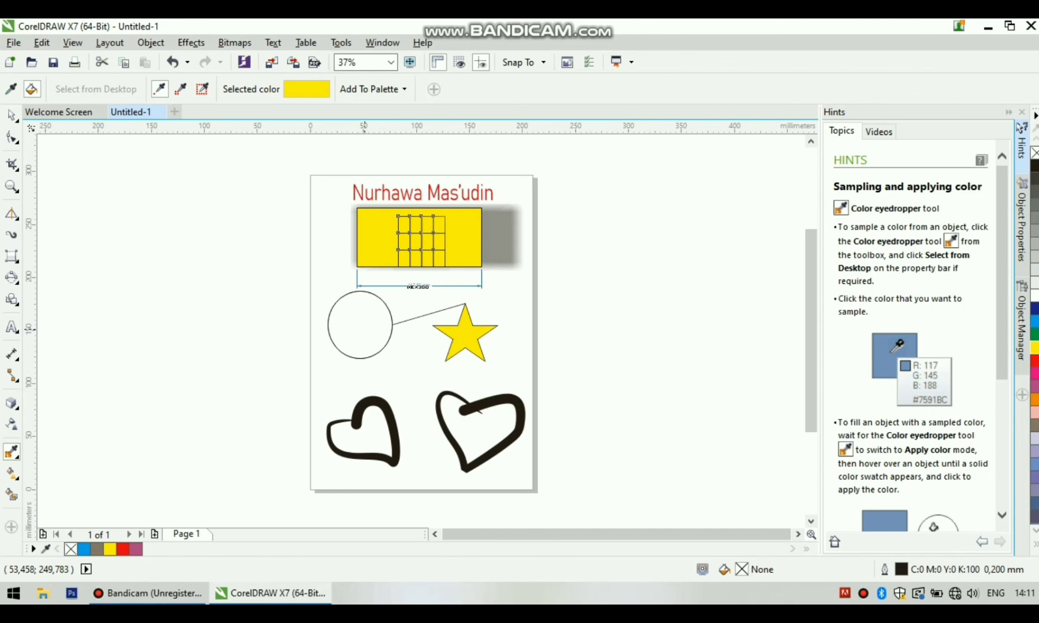
{"action": "key", "text": "g"}
{"action": "left_click_drag", "start_coordinate": [448, 350], "coordinate": [524, 307]}
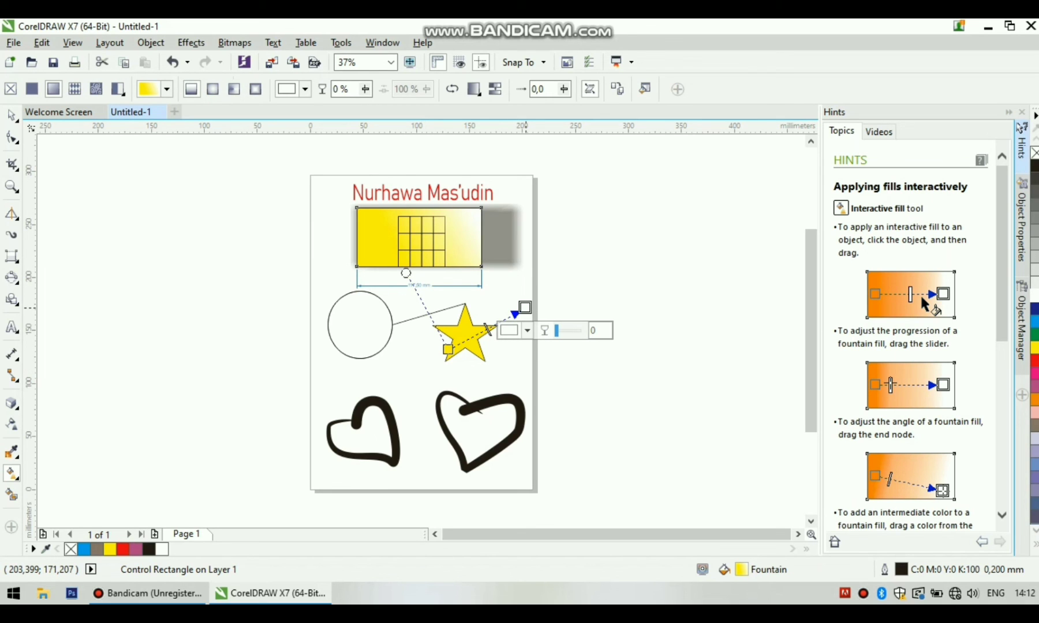
Redraw the gradient vector to start beyond the rectangle's left edge and end at its upper right
{"action": "left_click_drag", "start_coordinate": [391, 270], "coordinate": [465, 250]}
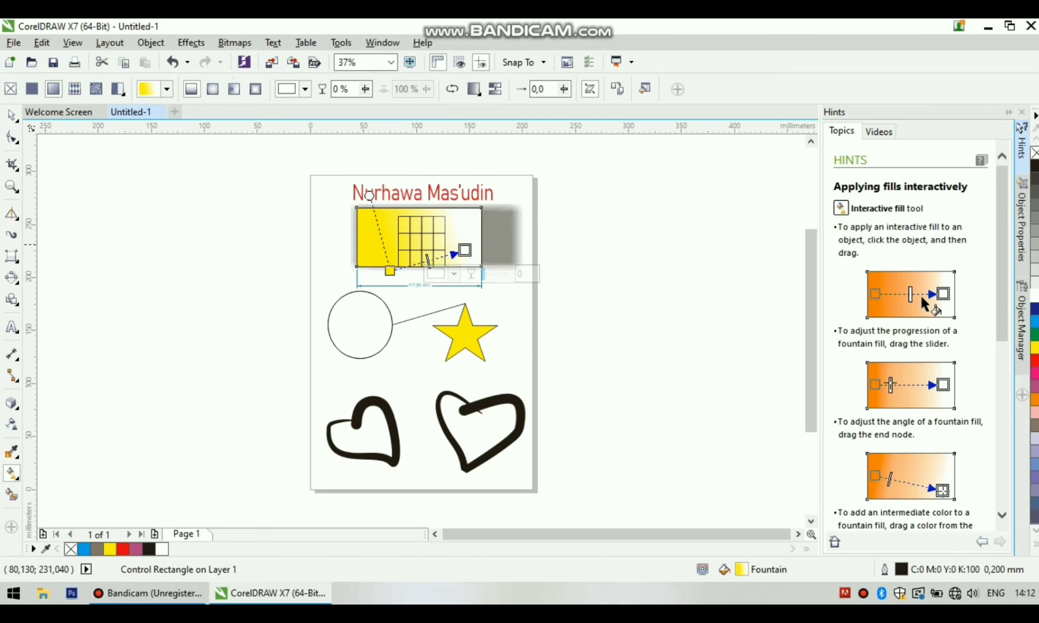
{"action": "mouse_move", "coordinate": [372, 248]}
{"action": "left_mouse_down"}
{"action": "mouse_move", "coordinate": [397, 227]}
{"action": "mouse_move", "coordinate": [423, 224]}
{"action": "mouse_move", "coordinate": [339, 230]}
{"action": "left_mouse_up"}
{"action": "left_click_drag", "start_coordinate": [393, 261], "coordinate": [489, 216]}
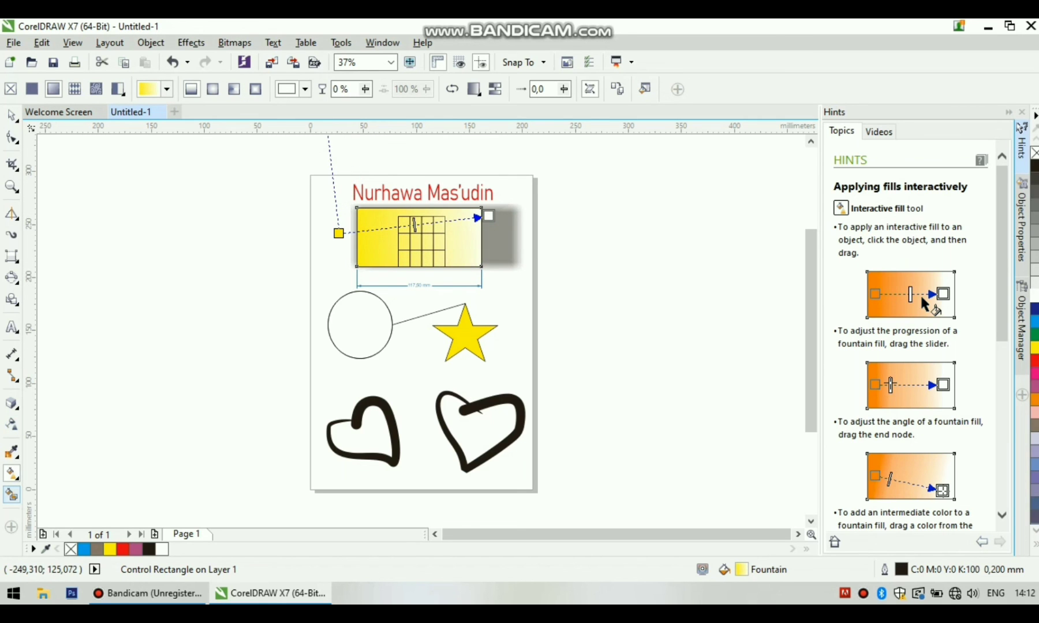
{"action": "left_click", "coordinate": [11, 494]}
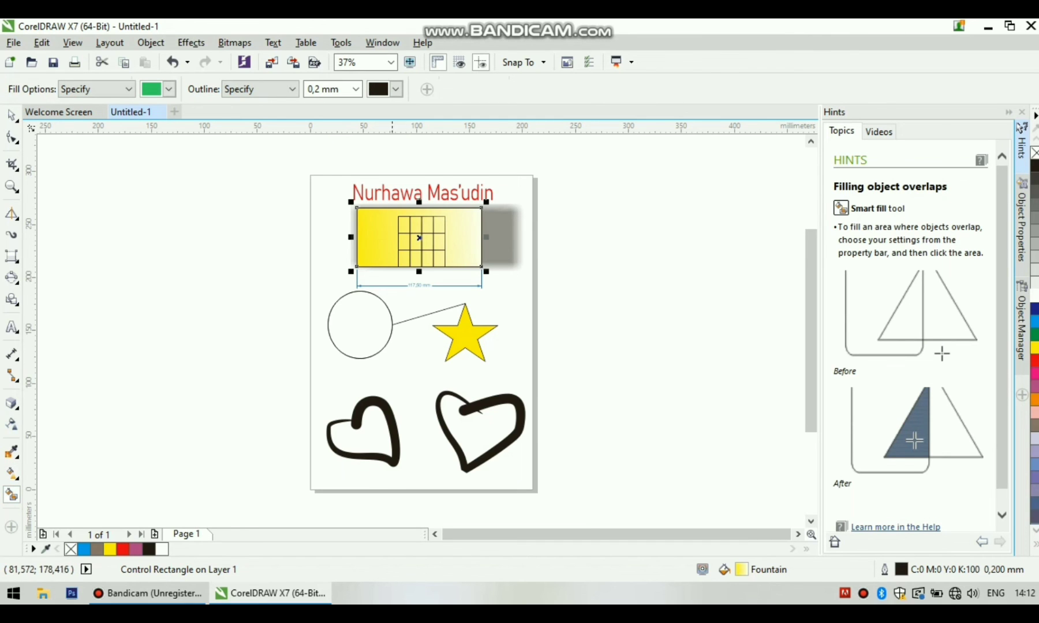
Smart-fill the circle orange and the left heart's interior blue
{"action": "left_click", "coordinate": [359, 325]}
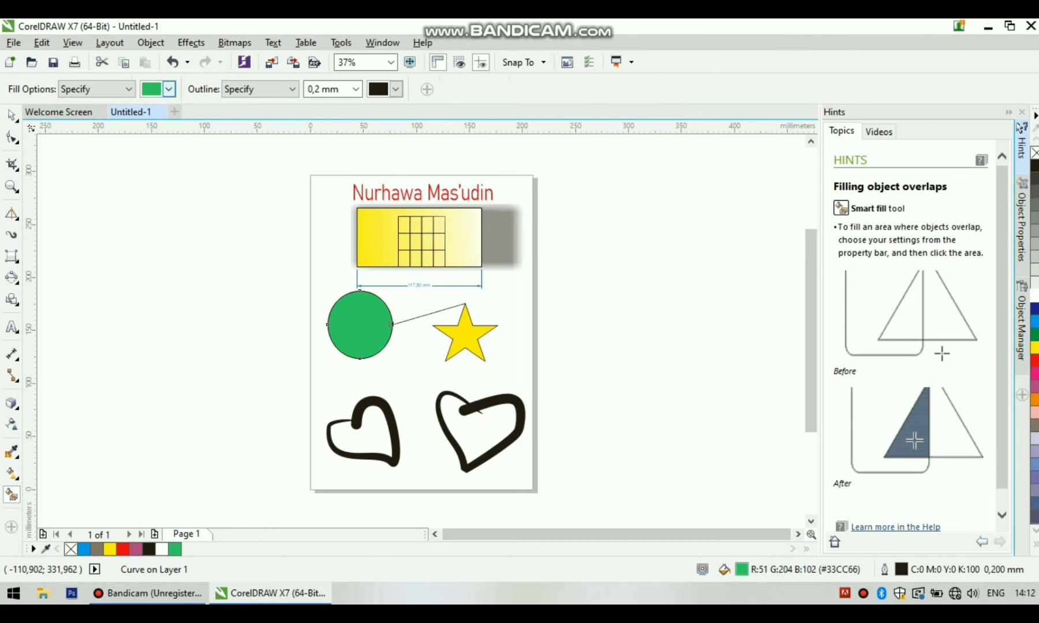
{"action": "left_click", "coordinate": [168, 89]}
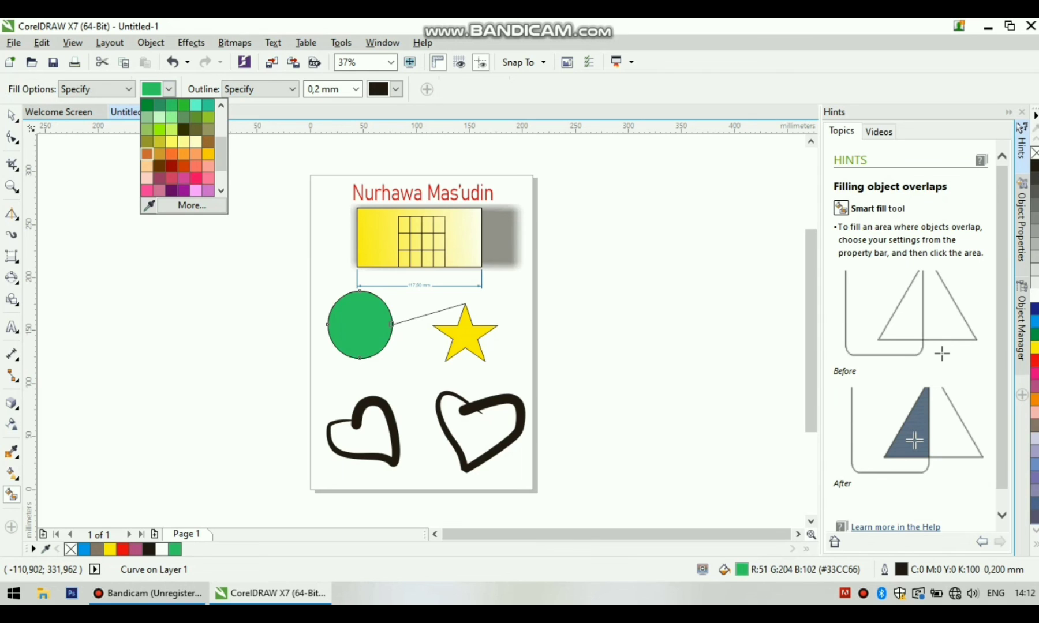
{"action": "left_click", "coordinate": [146, 154]}
{"action": "left_click", "coordinate": [356, 326]}
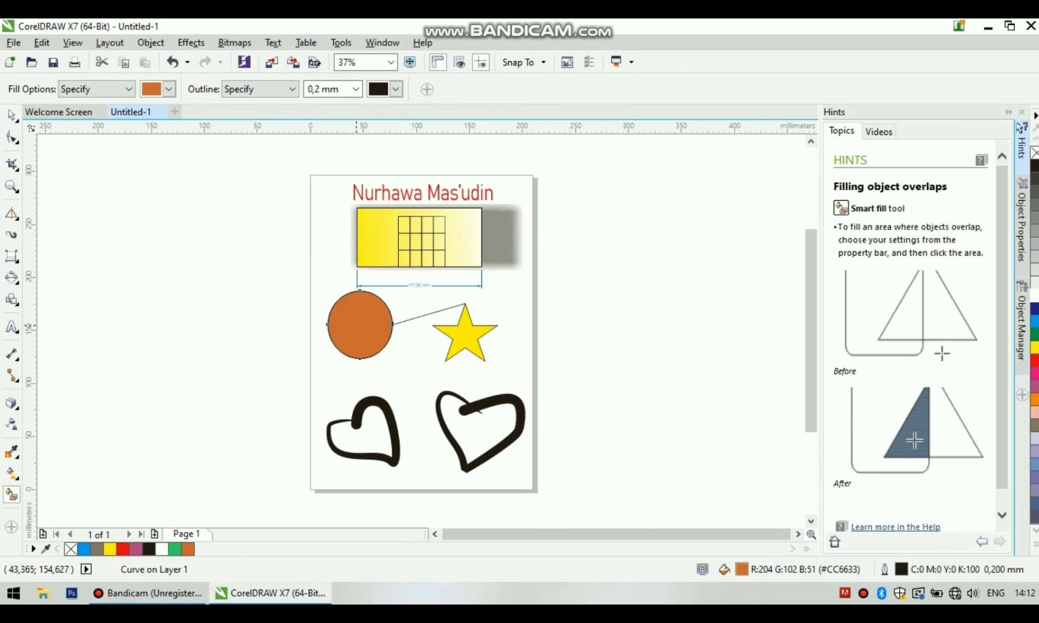
{"action": "left_click", "coordinate": [169, 89]}
{"action": "left_click", "coordinate": [172, 191]}
{"action": "left_click", "coordinate": [375, 437]}
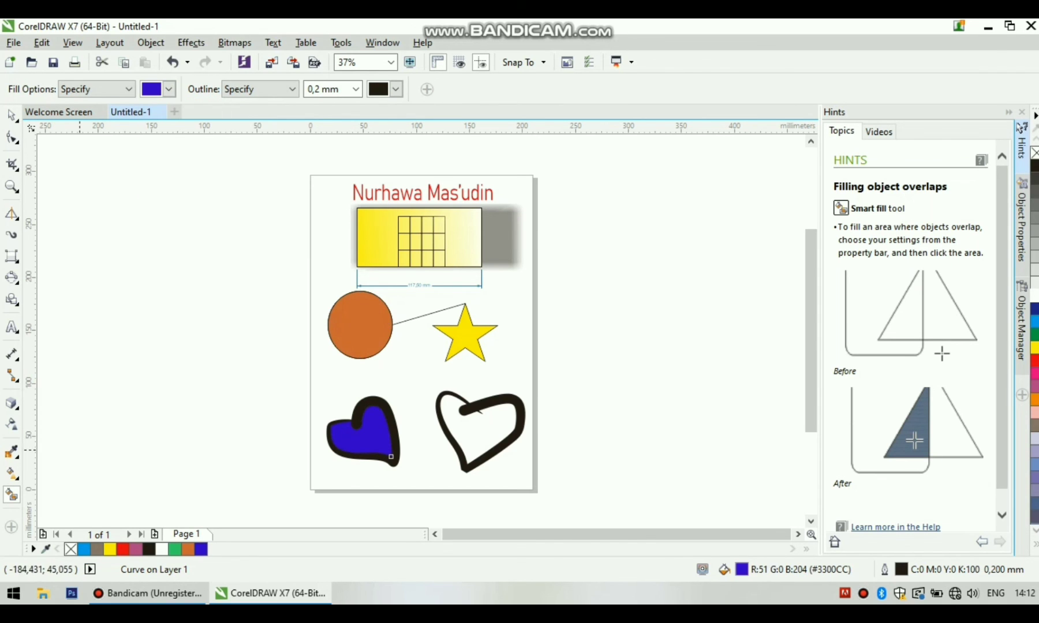